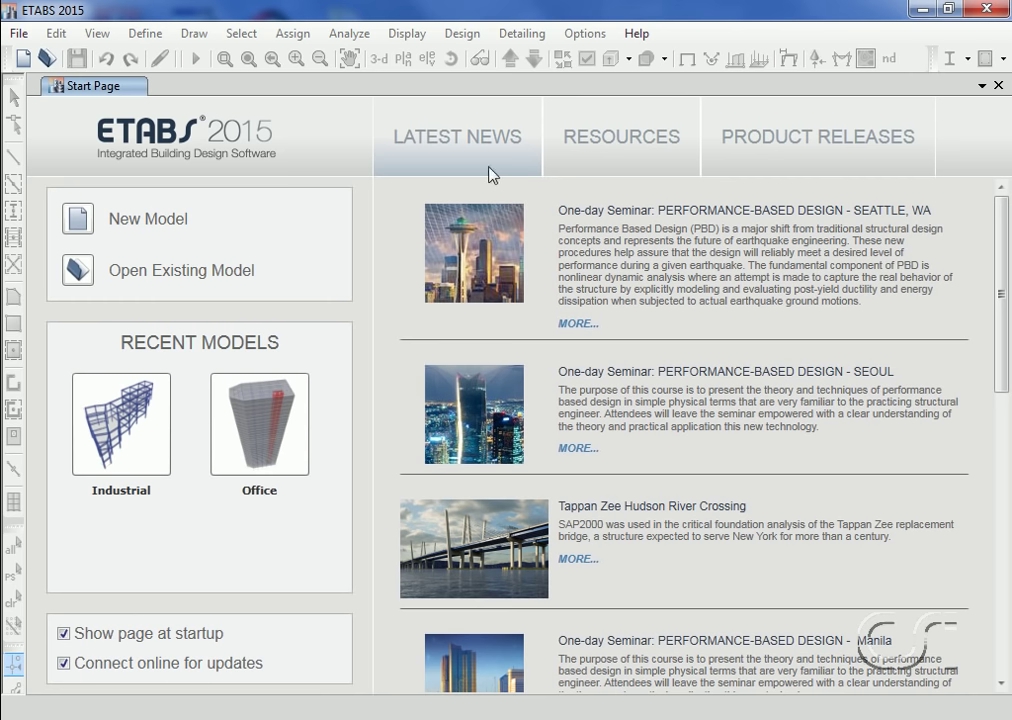
- Browse the CSI Knowledge Base and ETABS website, then show the Product Releases enhancements list
click(623, 142)
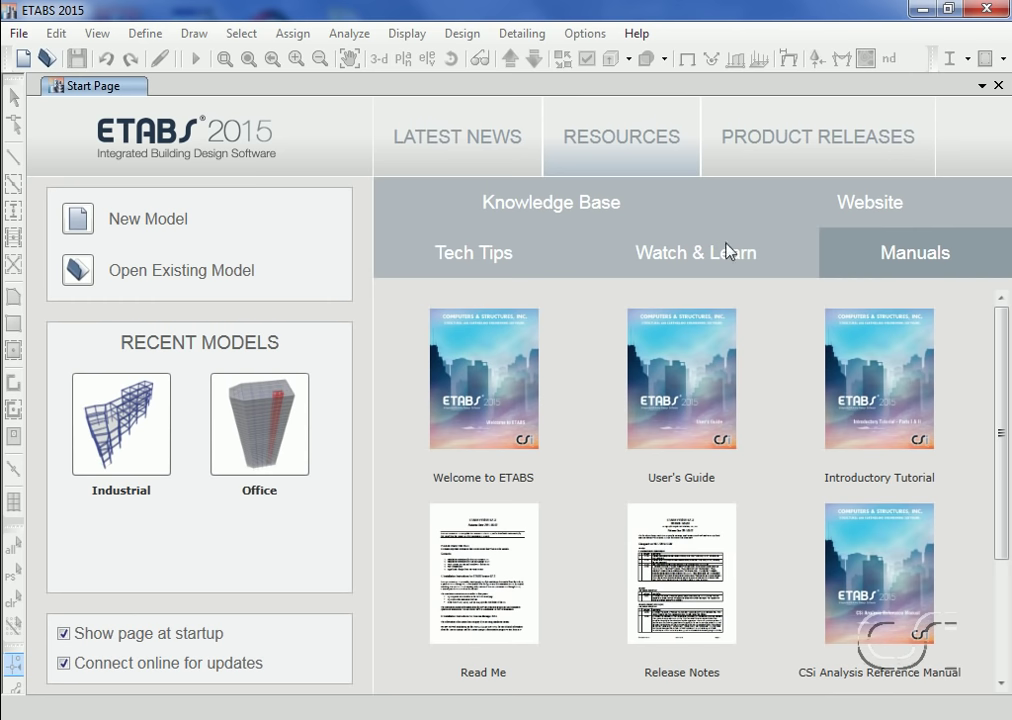
click(577, 210)
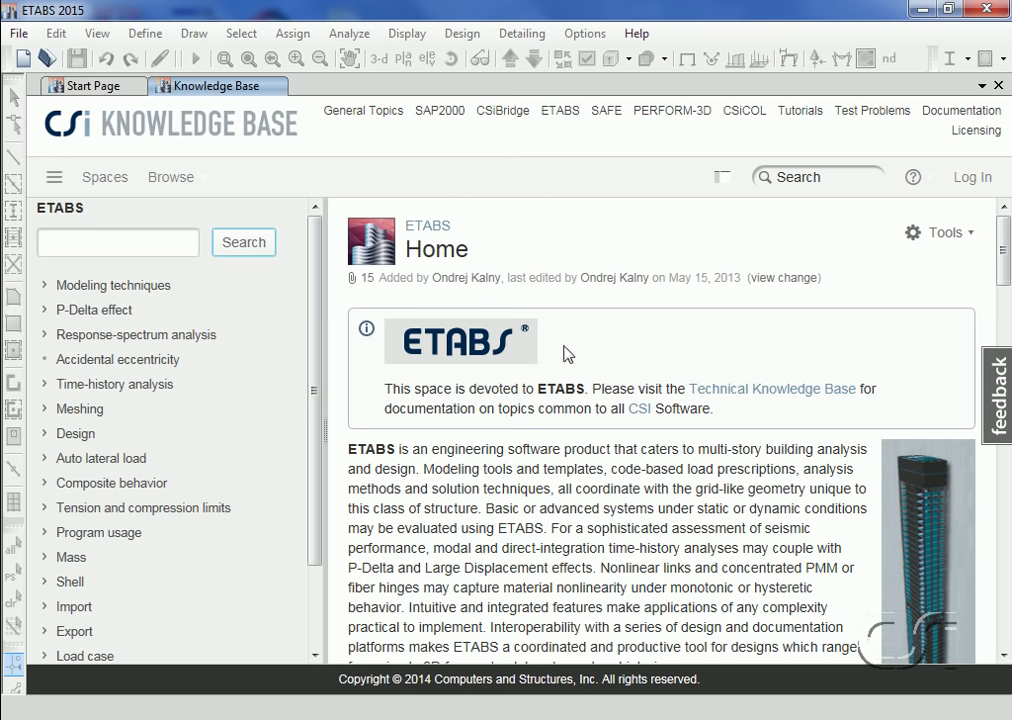
click(120, 90)
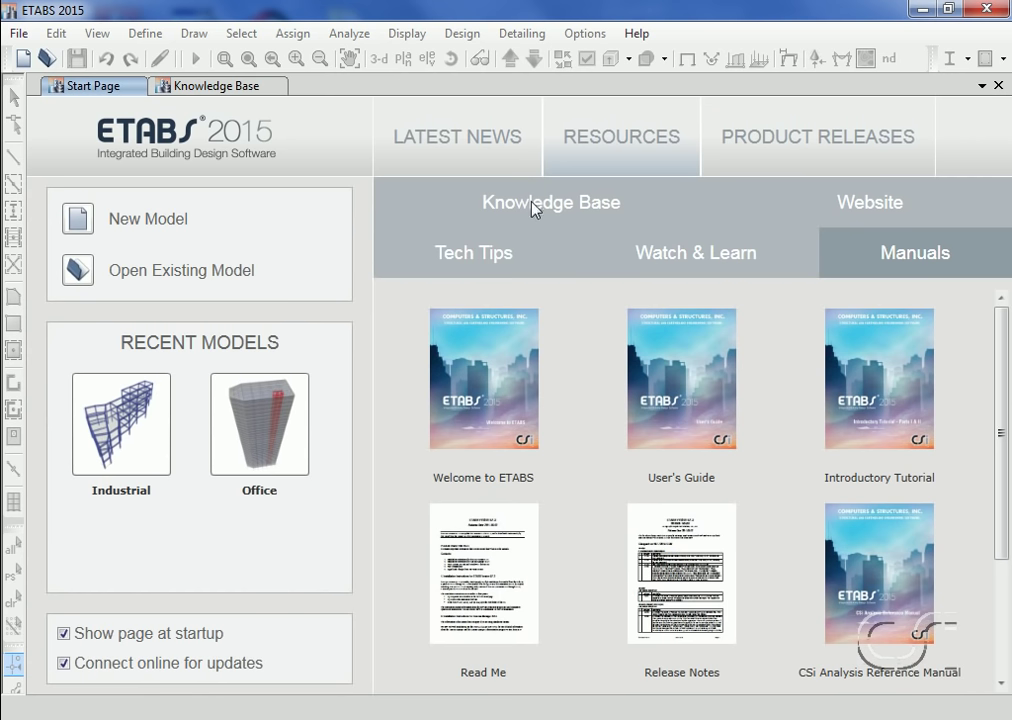
click(884, 207)
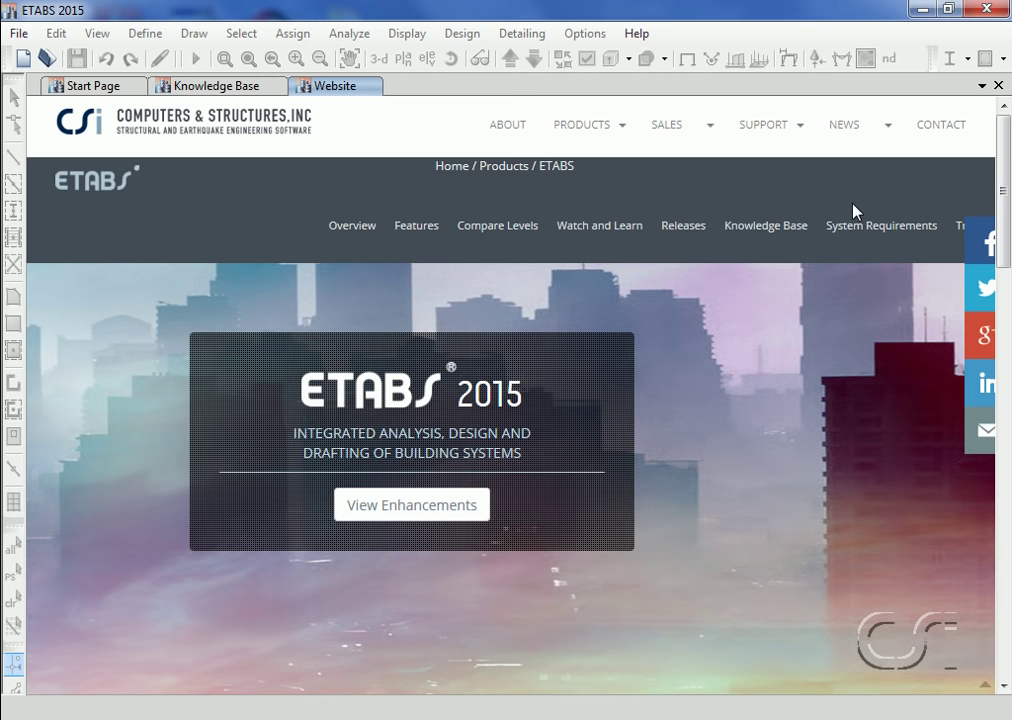
click(121, 89)
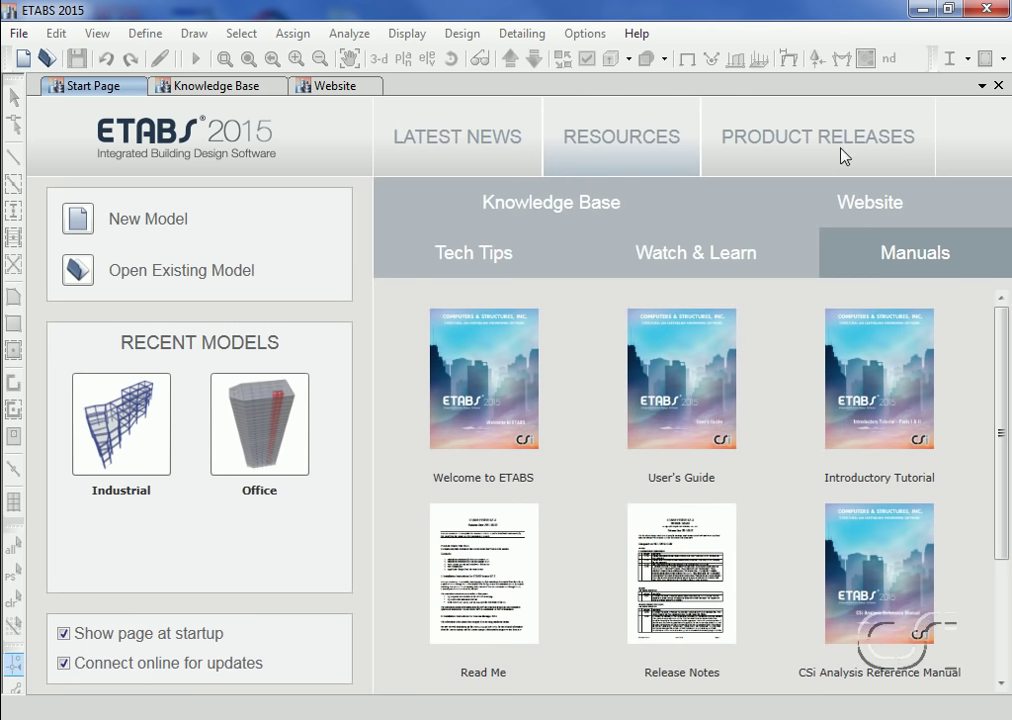
click(776, 152)
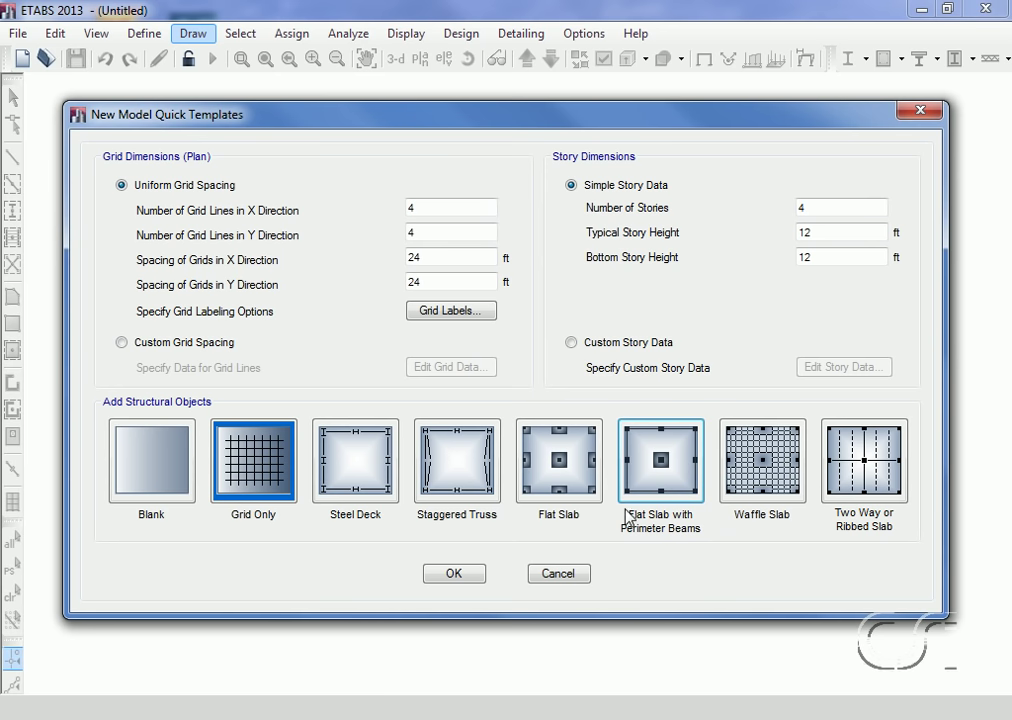
- Create a 100-story Steel Deck model with 10×8 grid lines at 14×16 ft spacing
double_click(435, 208)
text(10)
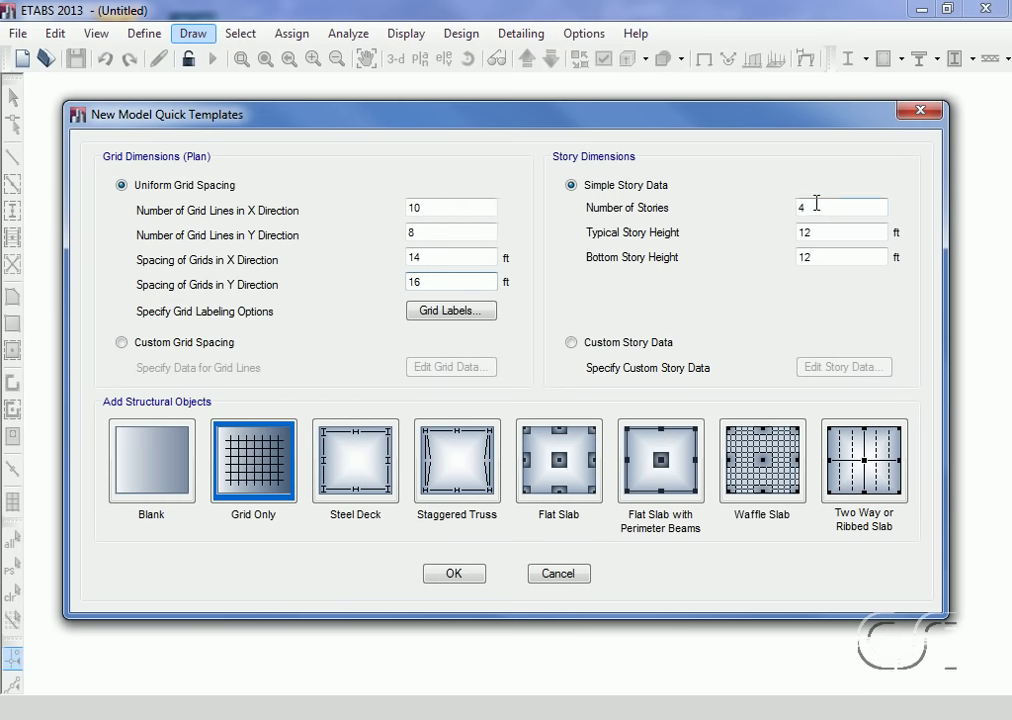
text(8)
double_click(816, 203)
text(100)
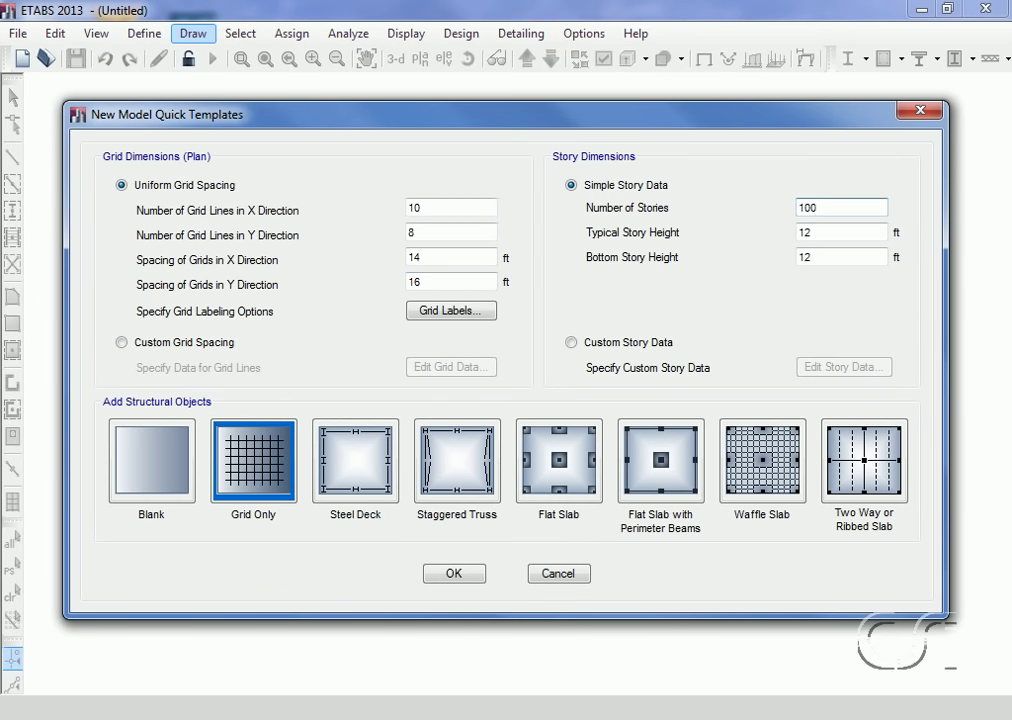
click(352, 475)
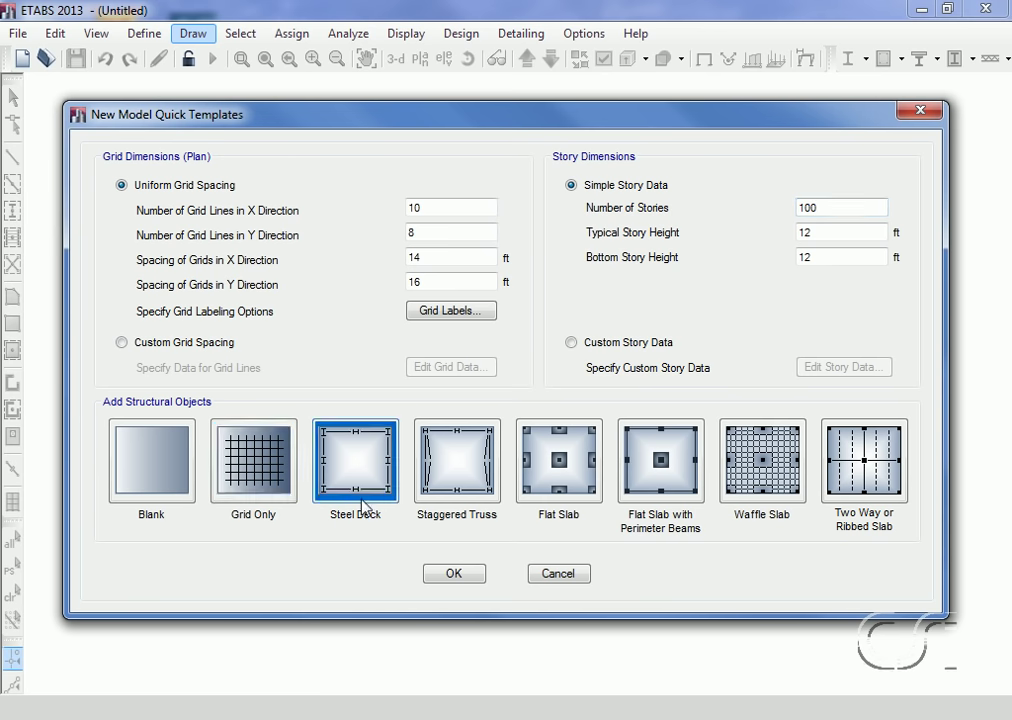
click(455, 576)
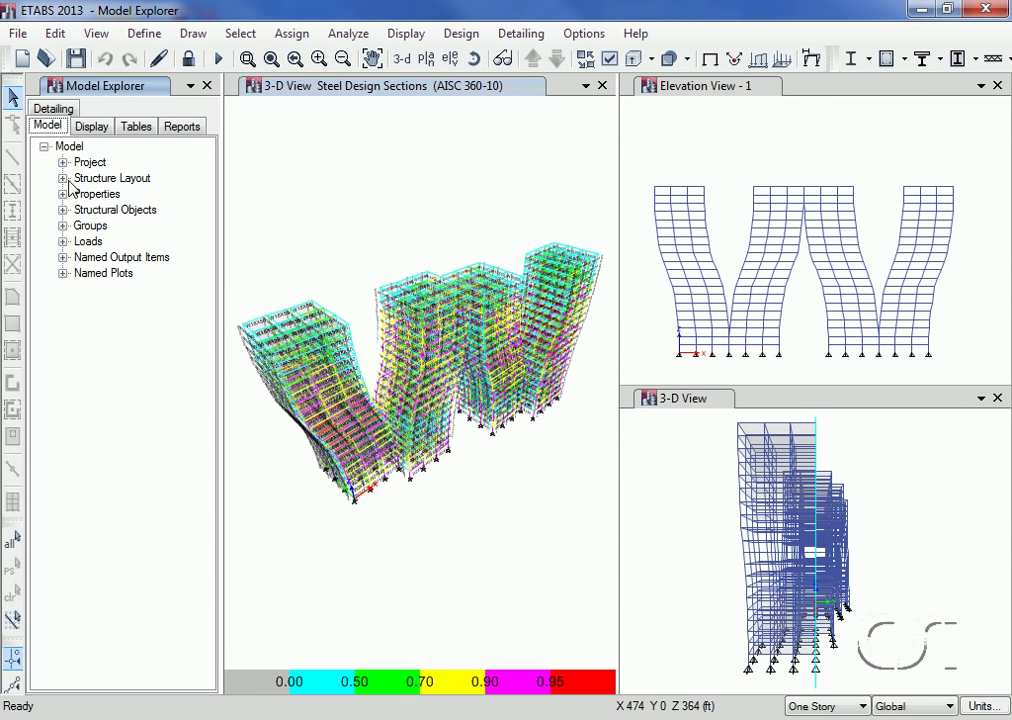
- Show the W10X17 frame section's property data from Frame Sections, then cancel unchanged
click(63, 194)
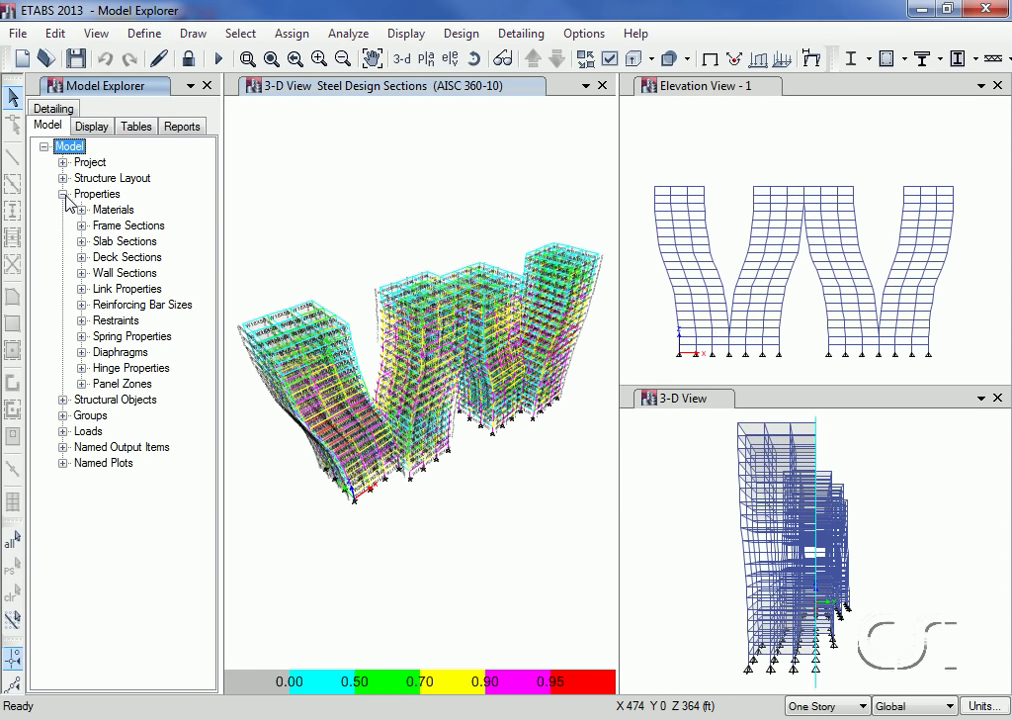
click(81, 226)
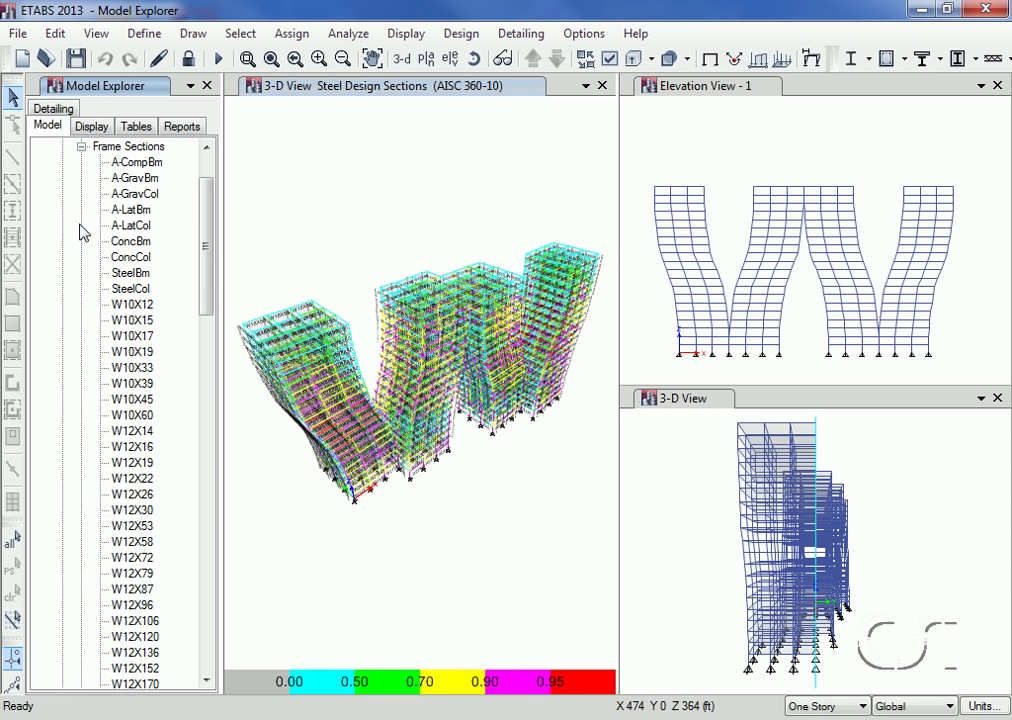
click(124, 337)
right_click(124, 337)
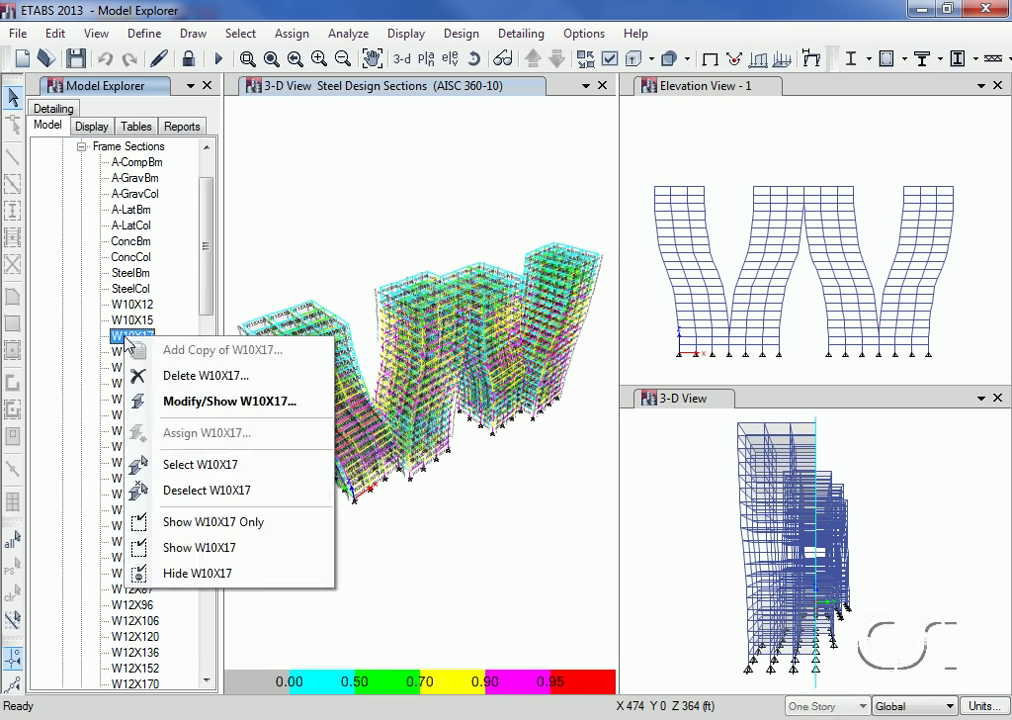
click(293, 409)
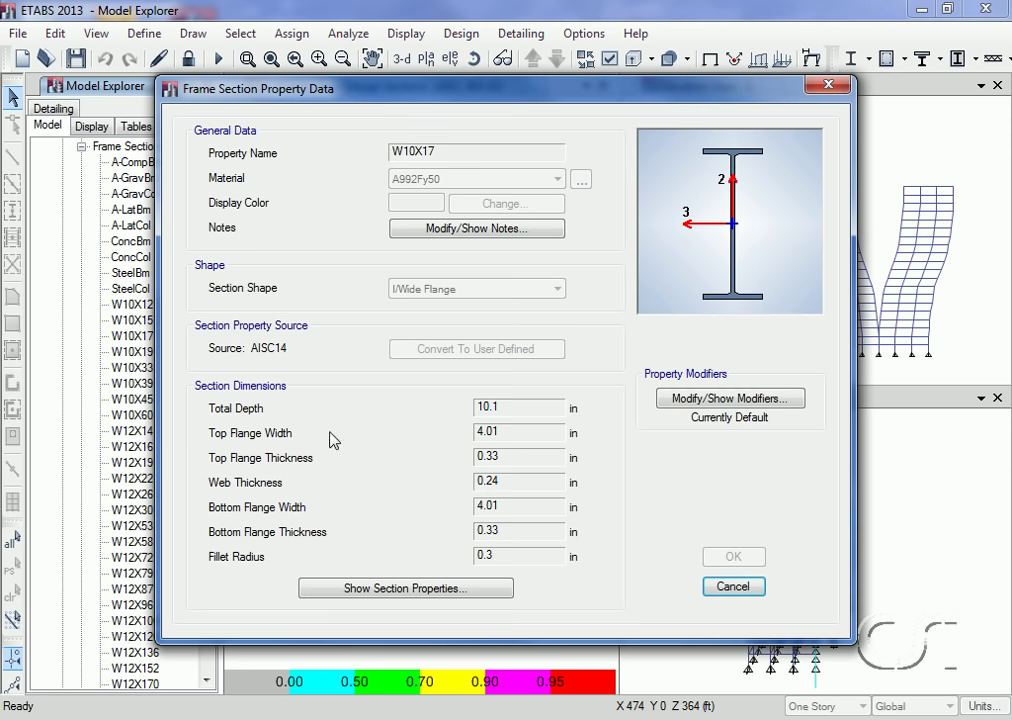
click(734, 586)
- Inspect the Dead load case, linear static with Dead pattern at scale 1, then cancel
click(81, 146)
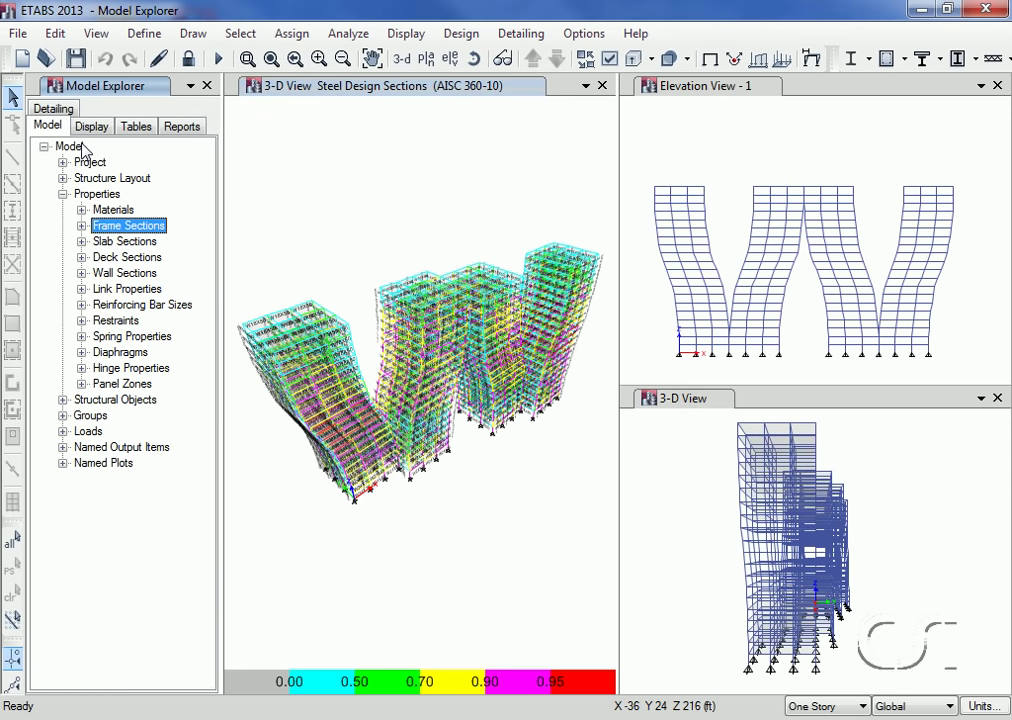
click(62, 431)
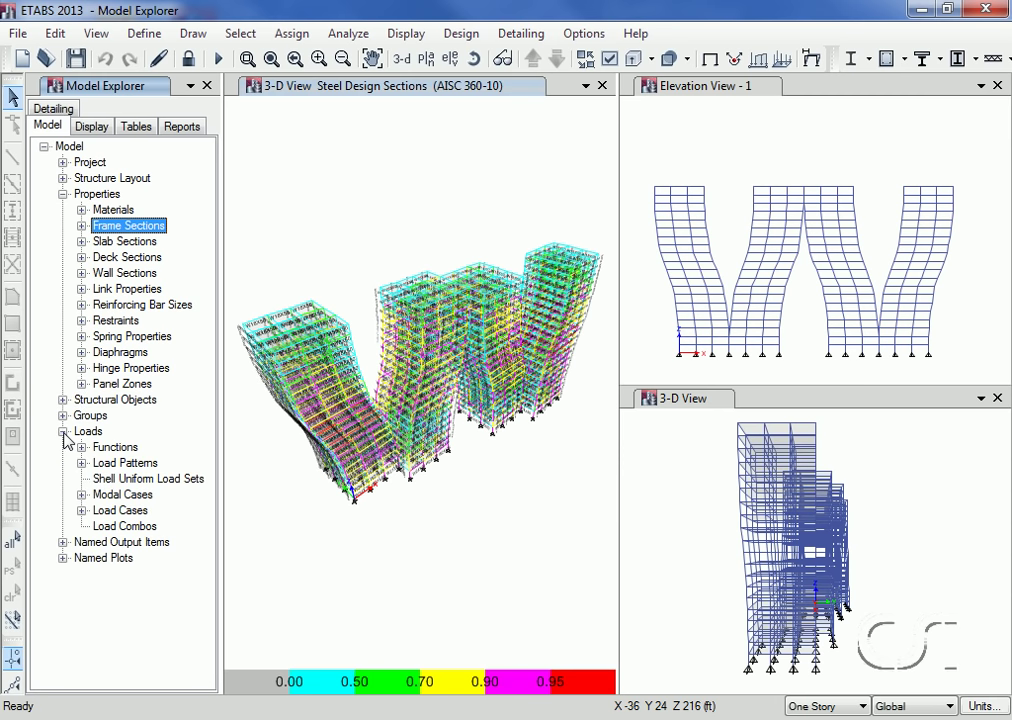
click(83, 512)
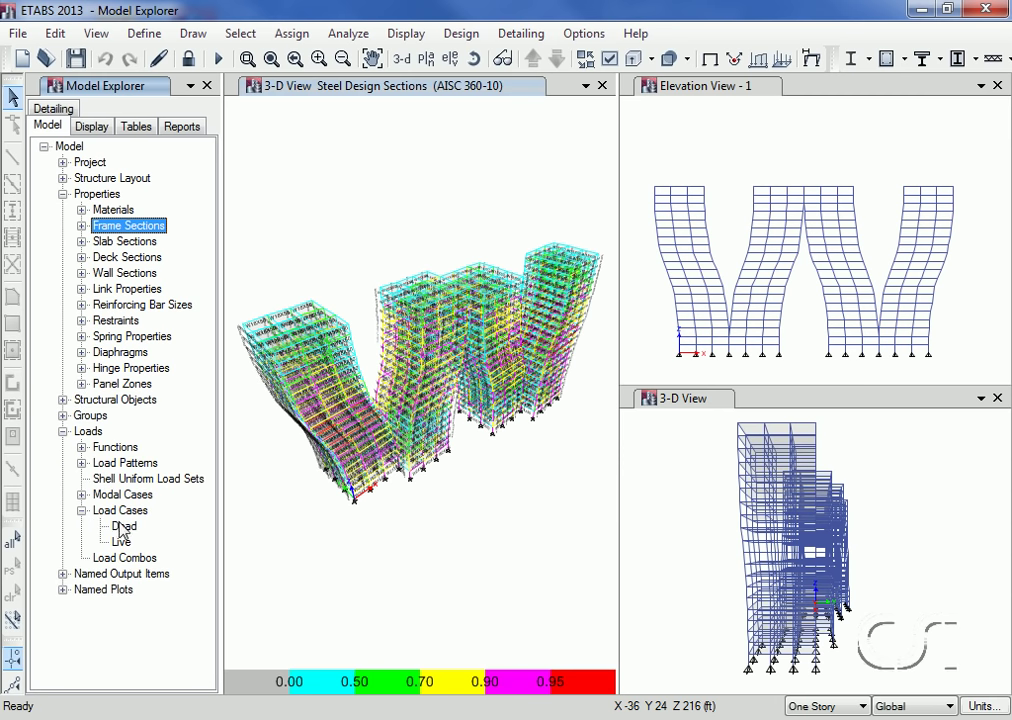
right_click(117, 527)
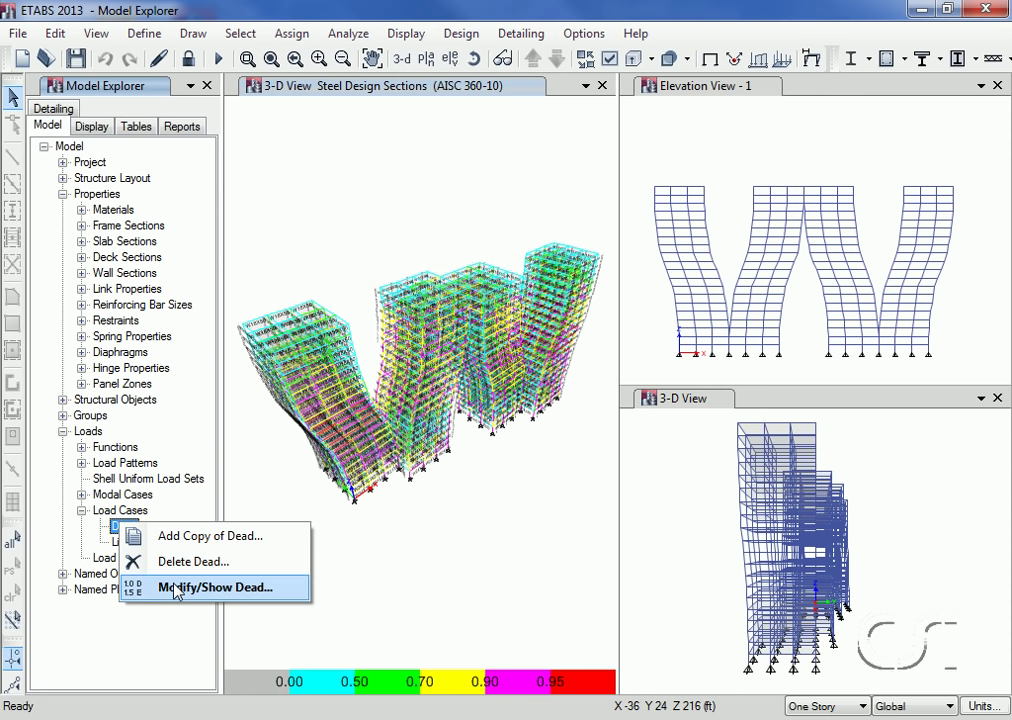
click(243, 594)
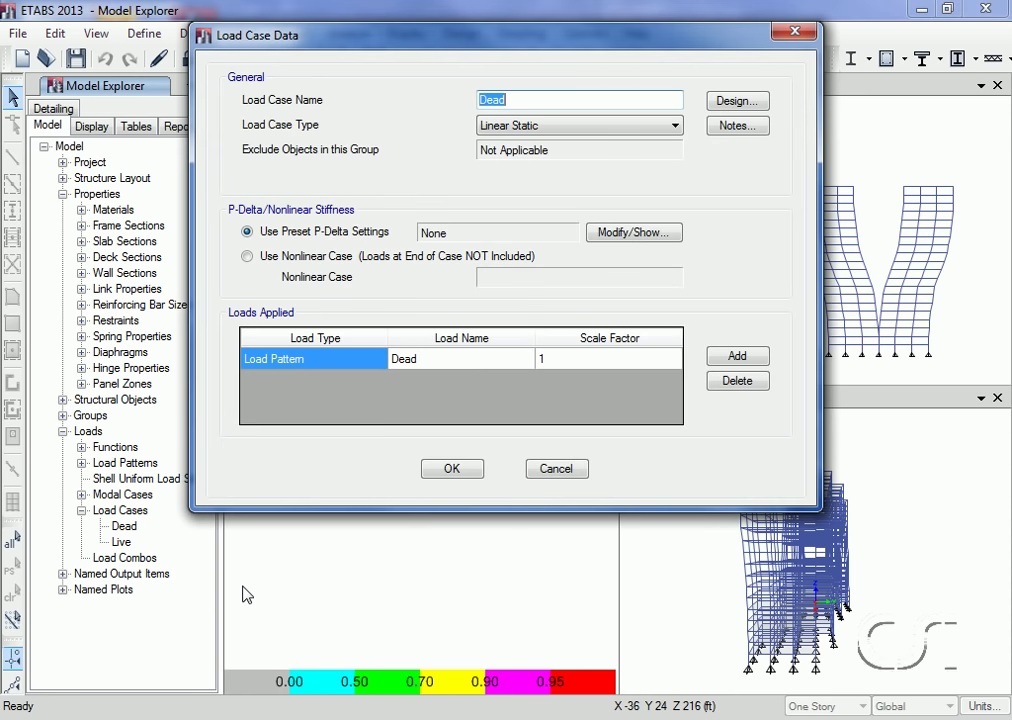
click(545, 471)
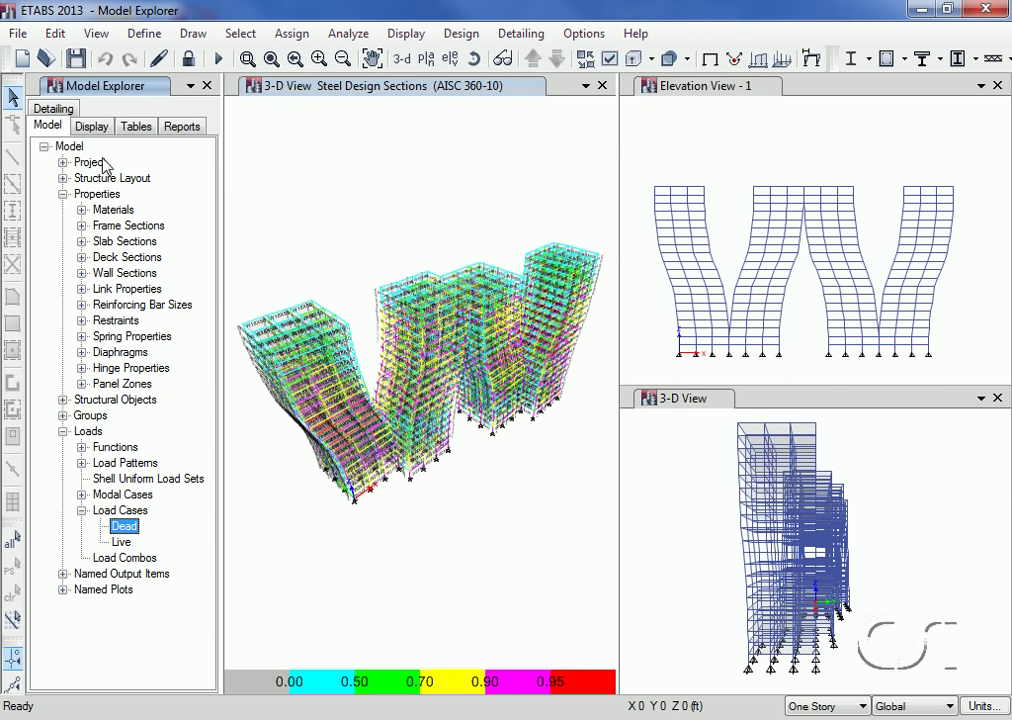
- Change the main 3-D View window's view type to Elevation
click(92, 127)
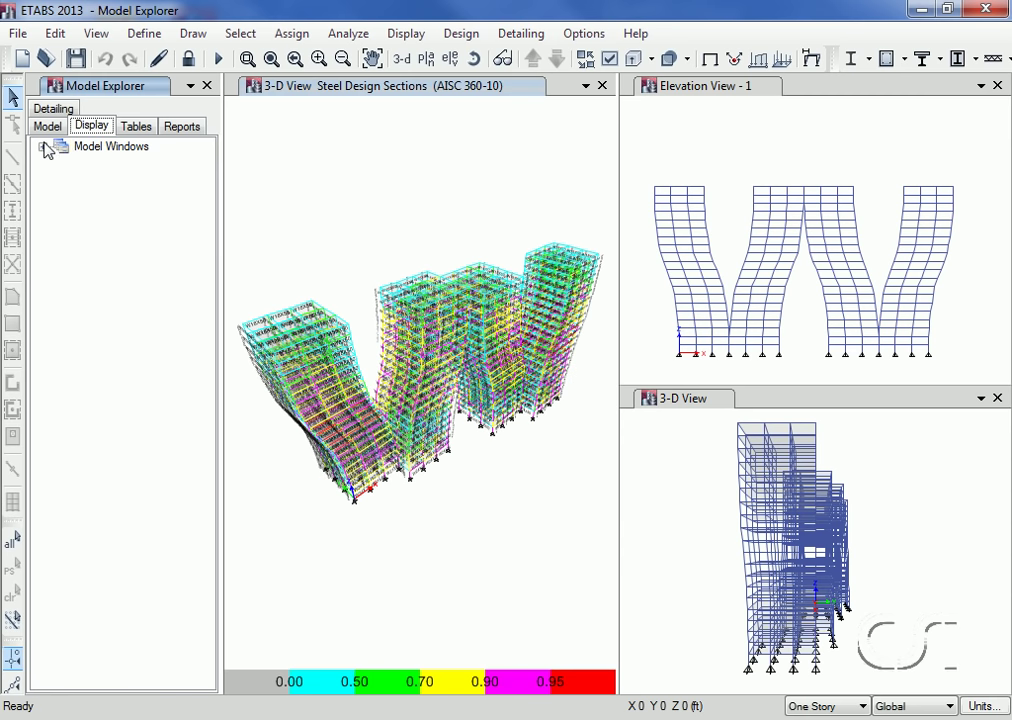
click(43, 147)
click(60, 162)
click(80, 178)
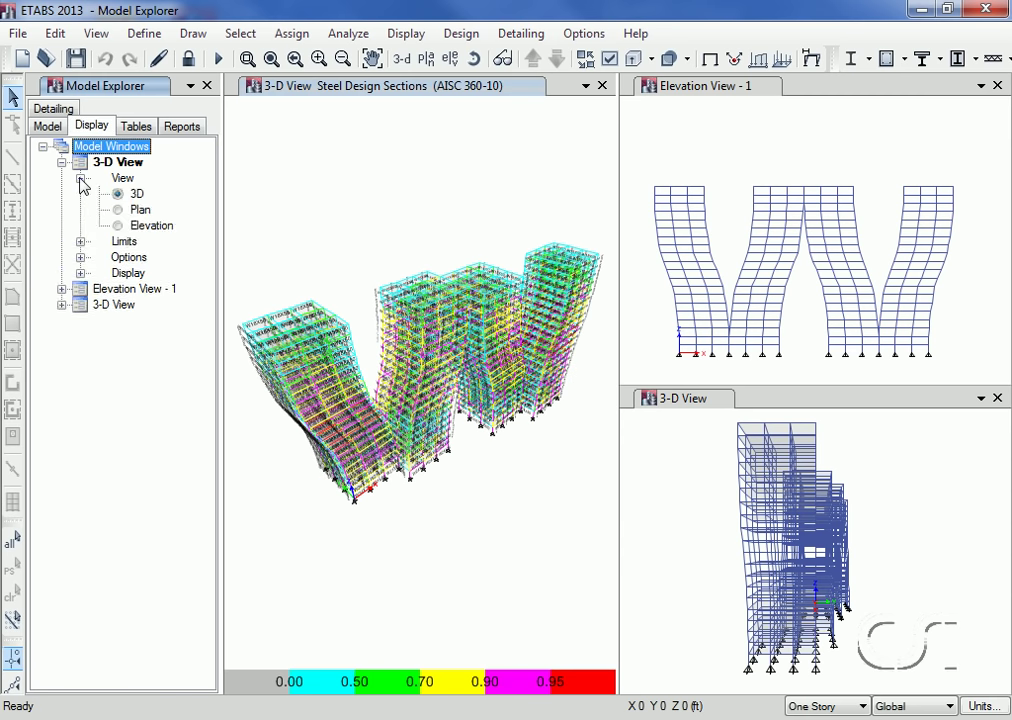
click(118, 225)
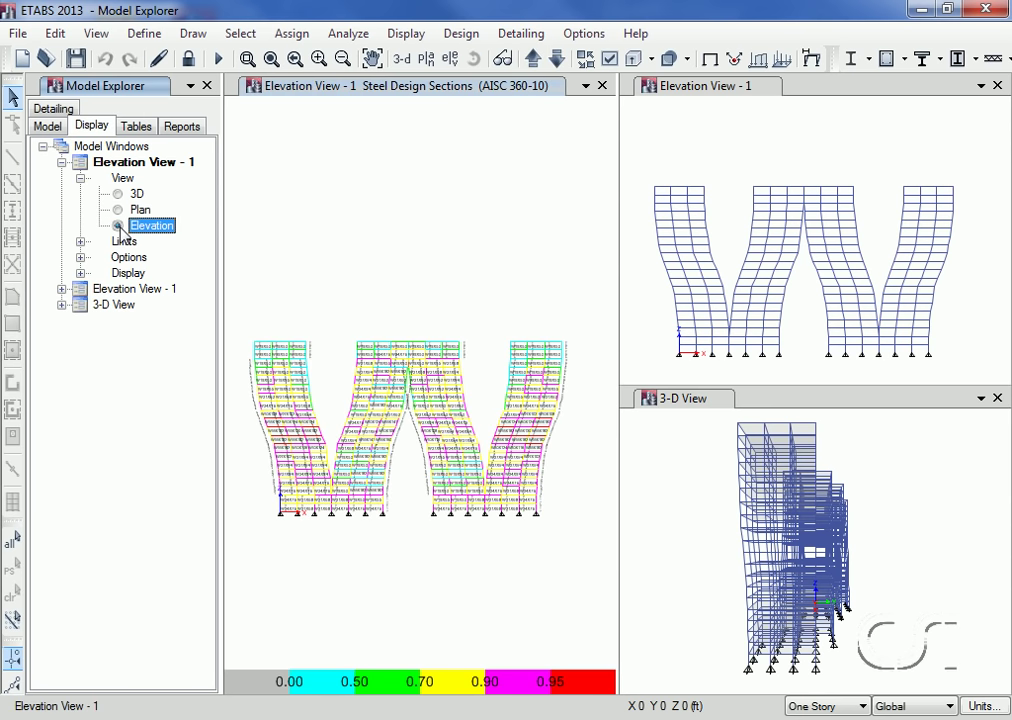
- Display the Deformed Shape in Elevation View - 1
click(62, 288)
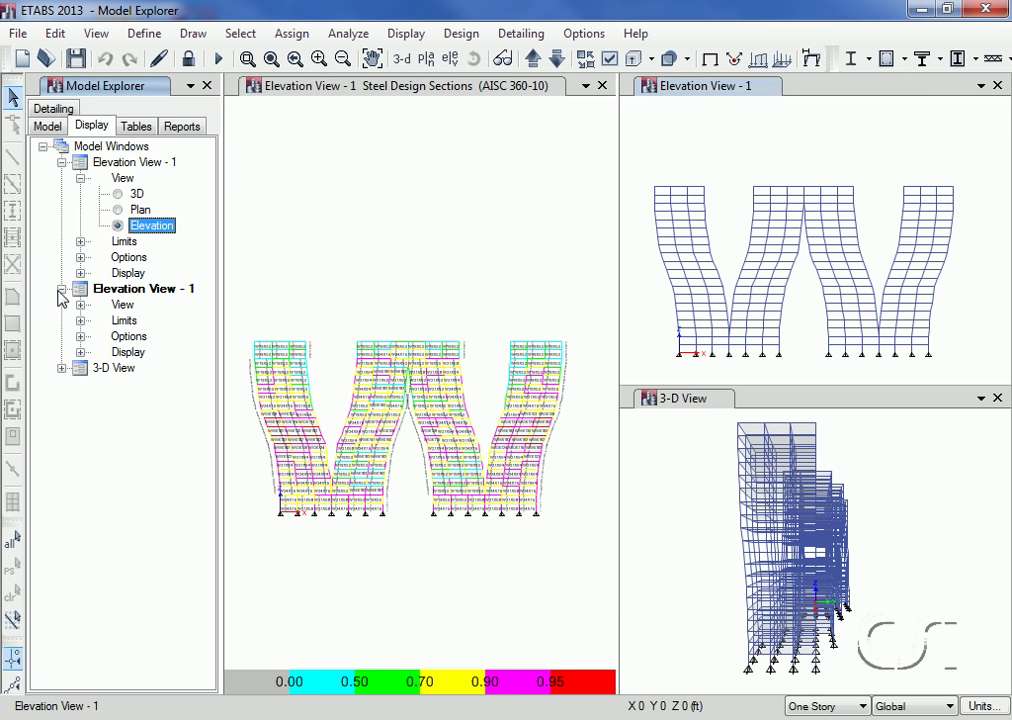
click(80, 352)
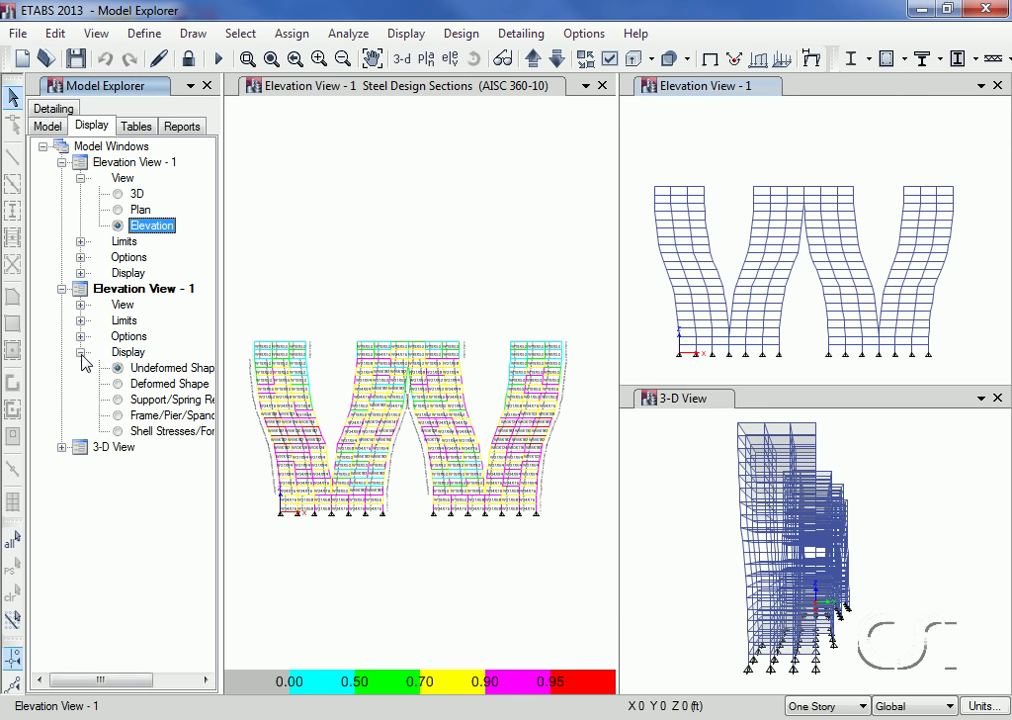
click(117, 384)
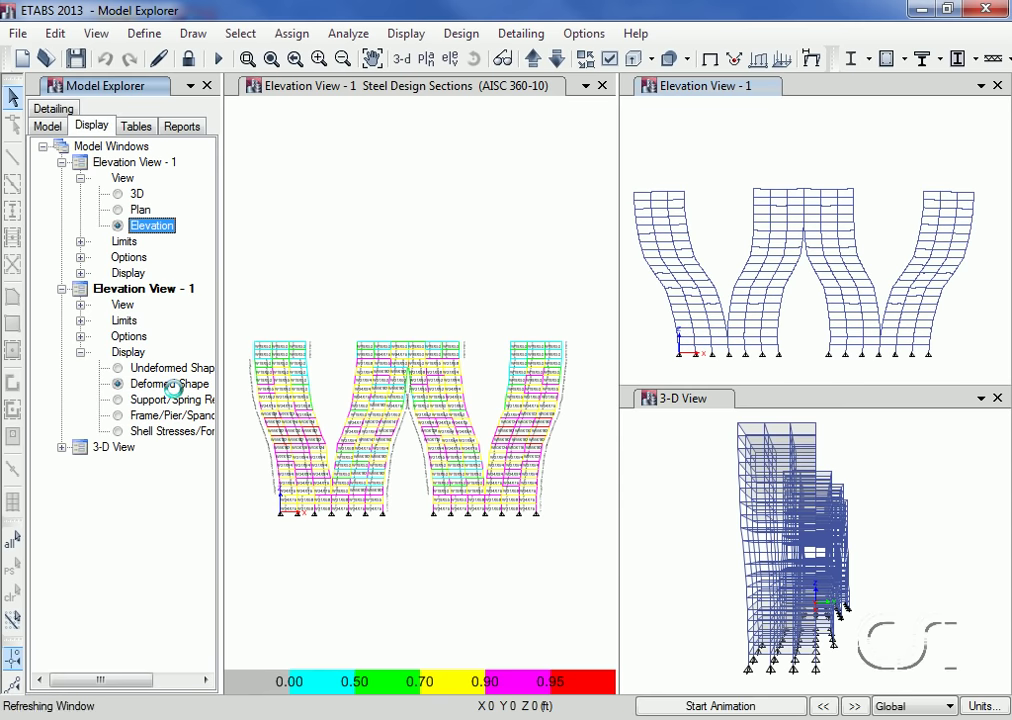
click(175, 389)
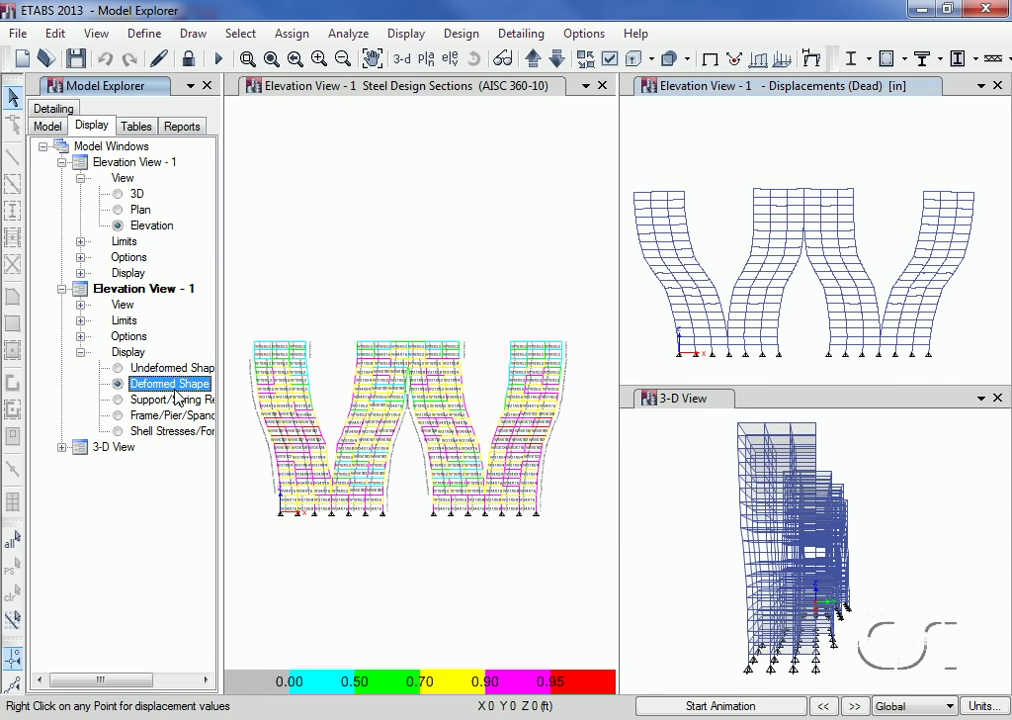
- Show and scroll the Base Reactions table, with 48,947.543 kip Dead reaction, then close it
click(128, 138)
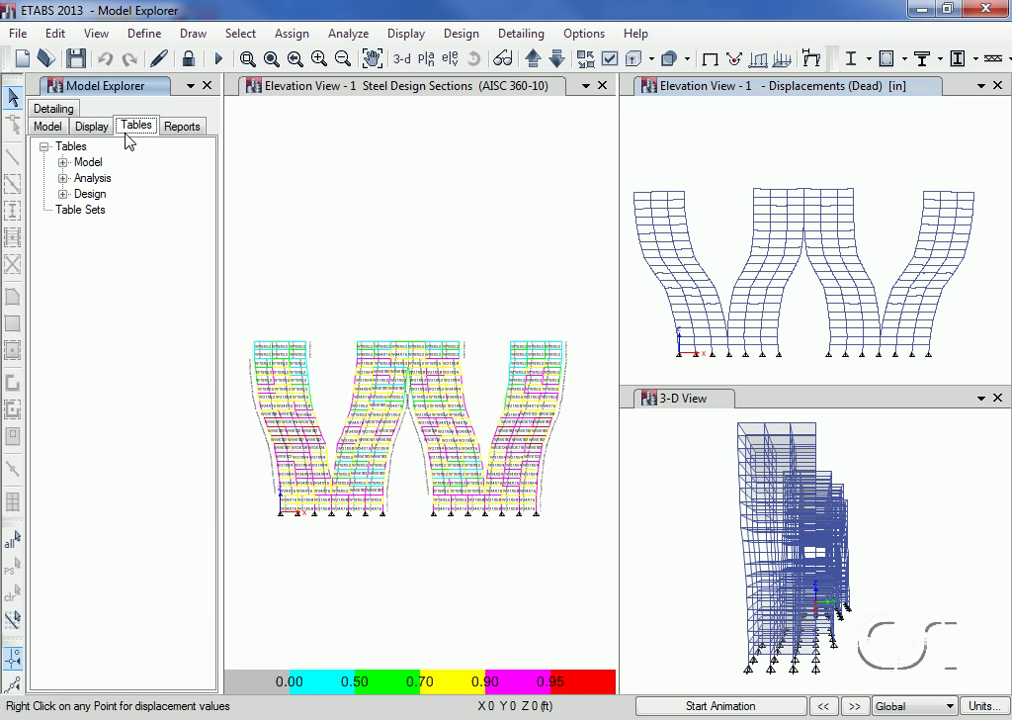
click(63, 178)
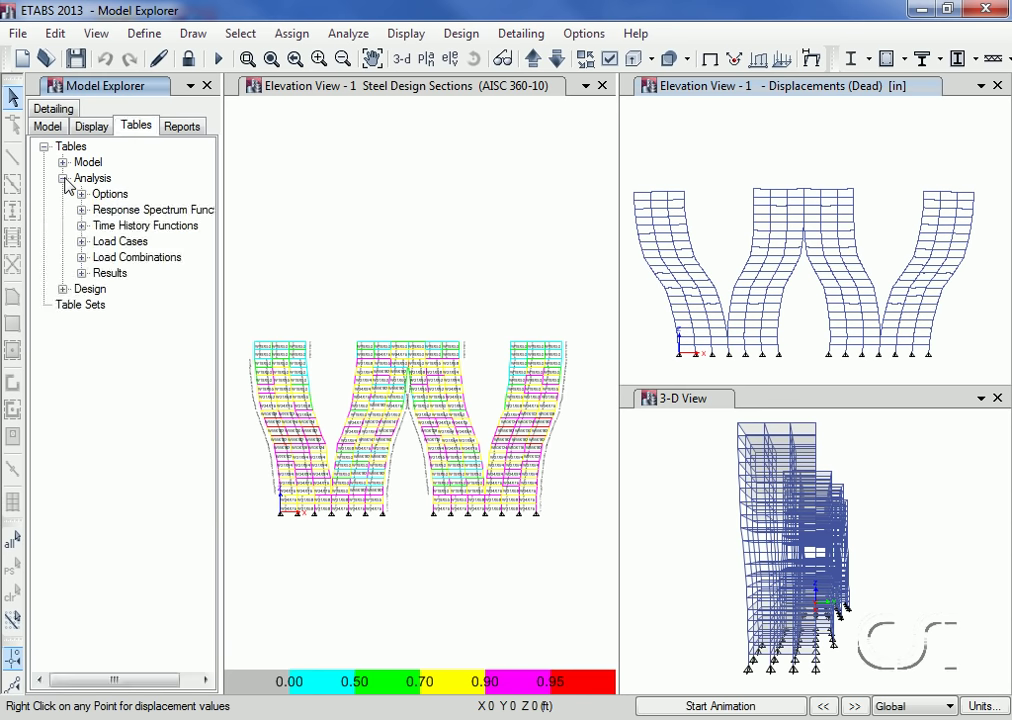
click(82, 273)
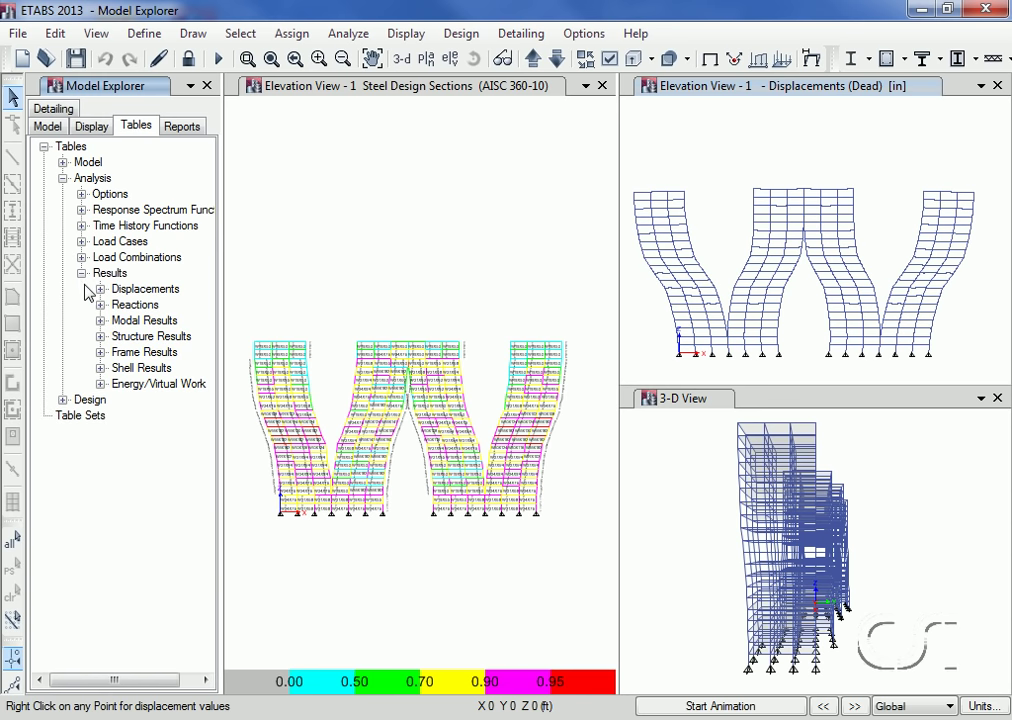
click(100, 306)
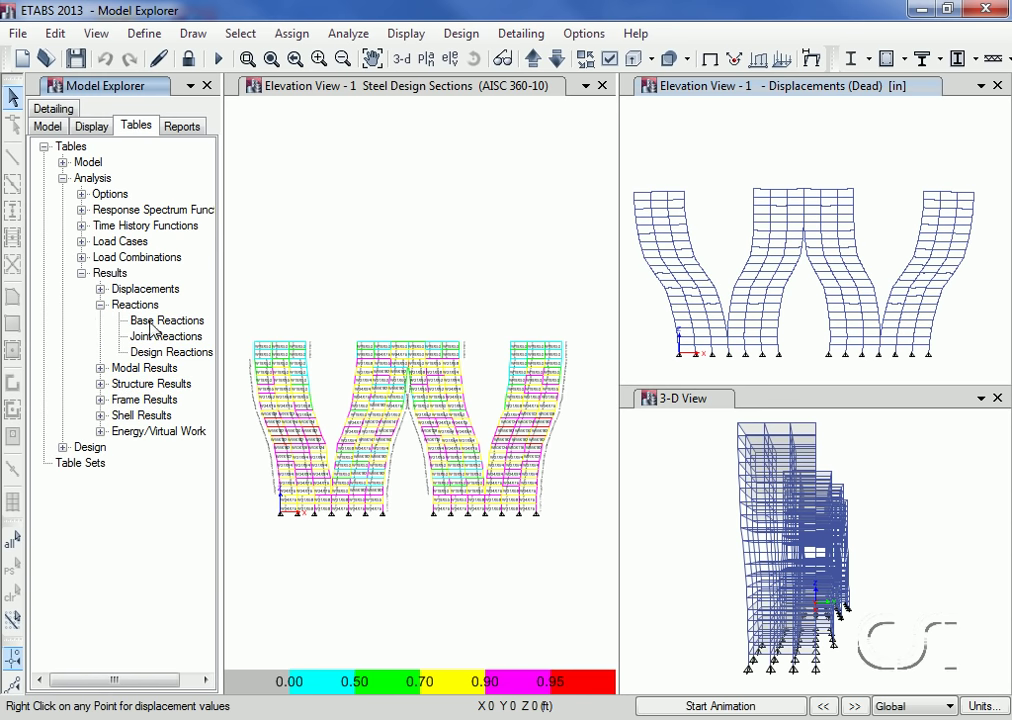
click(156, 323)
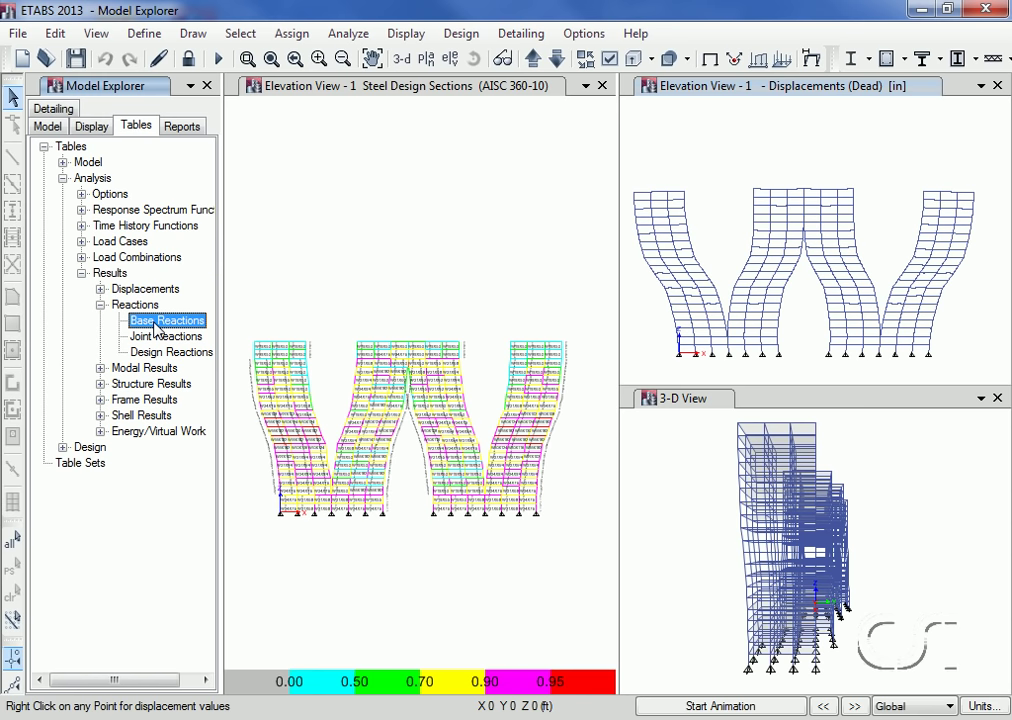
right_click(157, 328)
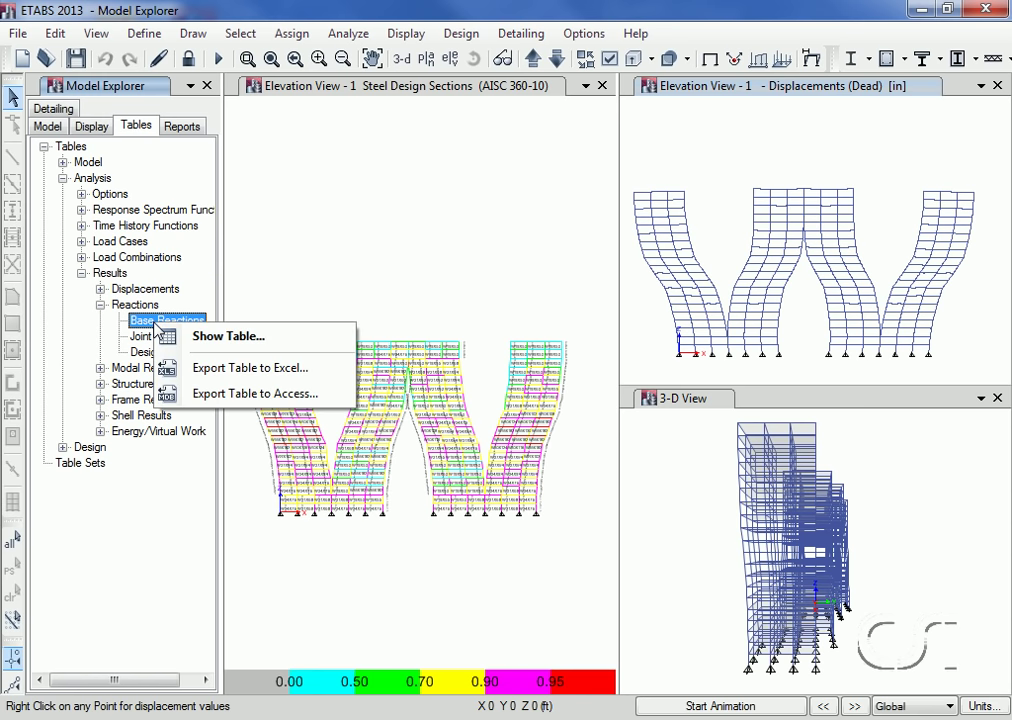
click(229, 337)
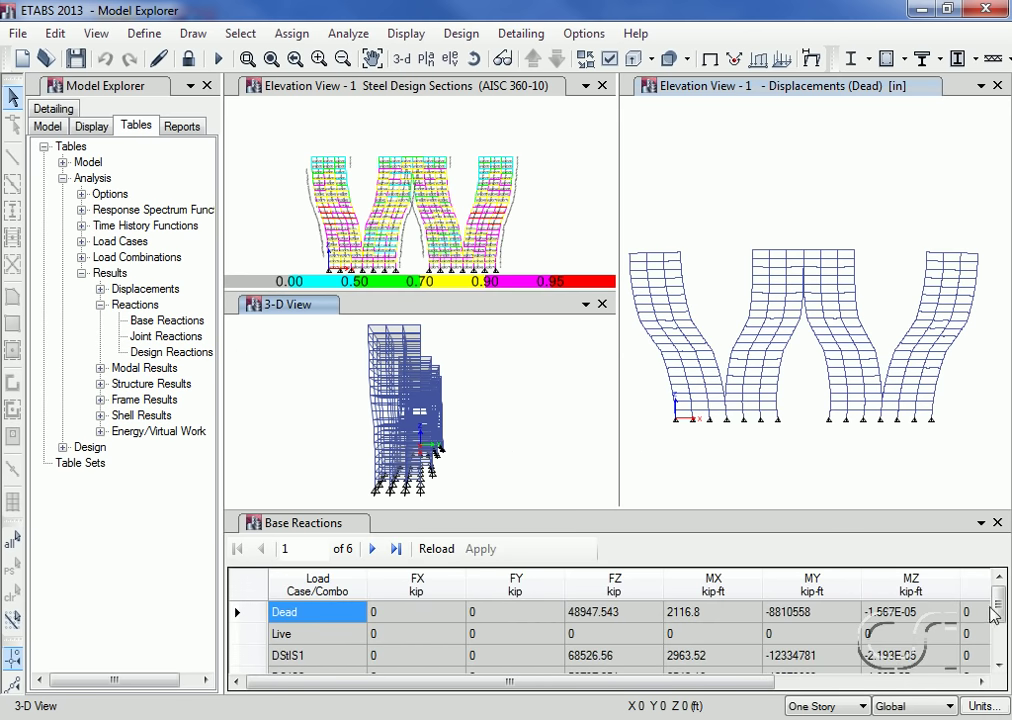
mouse_move(997, 604)
mouse_down()
mouse_move(998, 643)
mouse_move(995, 590)
mouse_up()
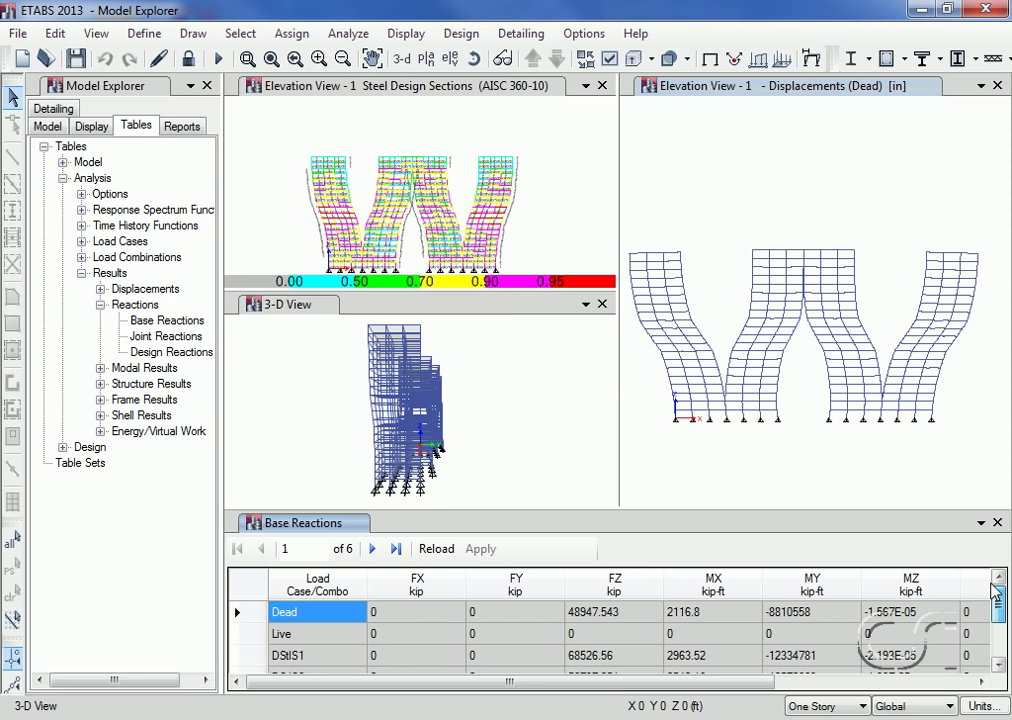
click(997, 522)
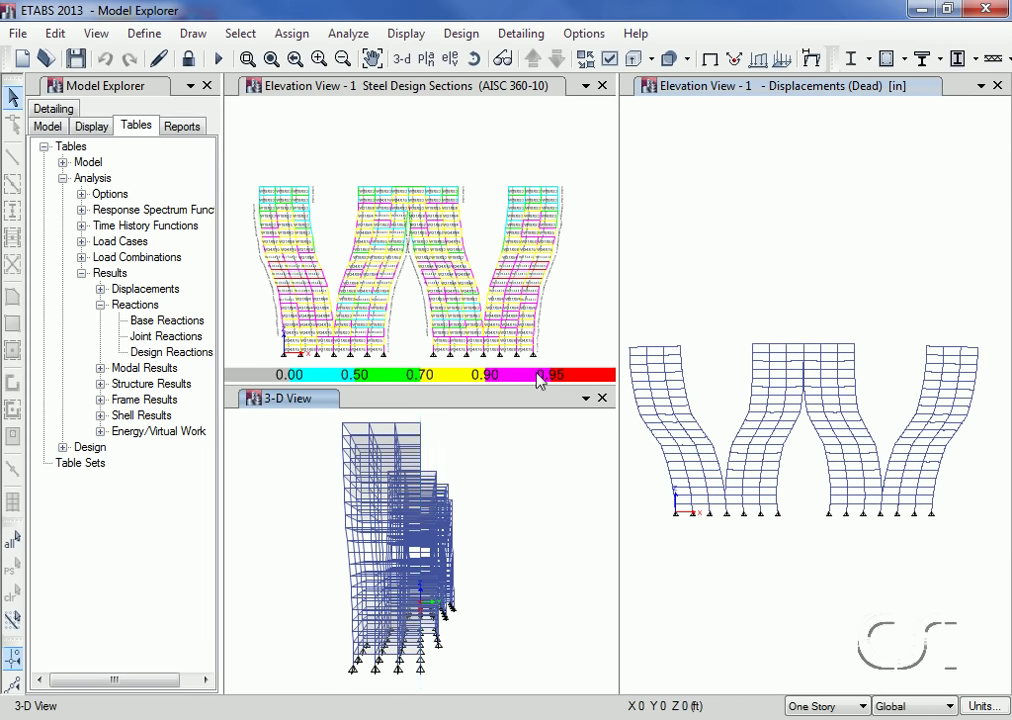
- Browse the Reports and Detailing explorer tabs, returning to the Model tree
click(190, 129)
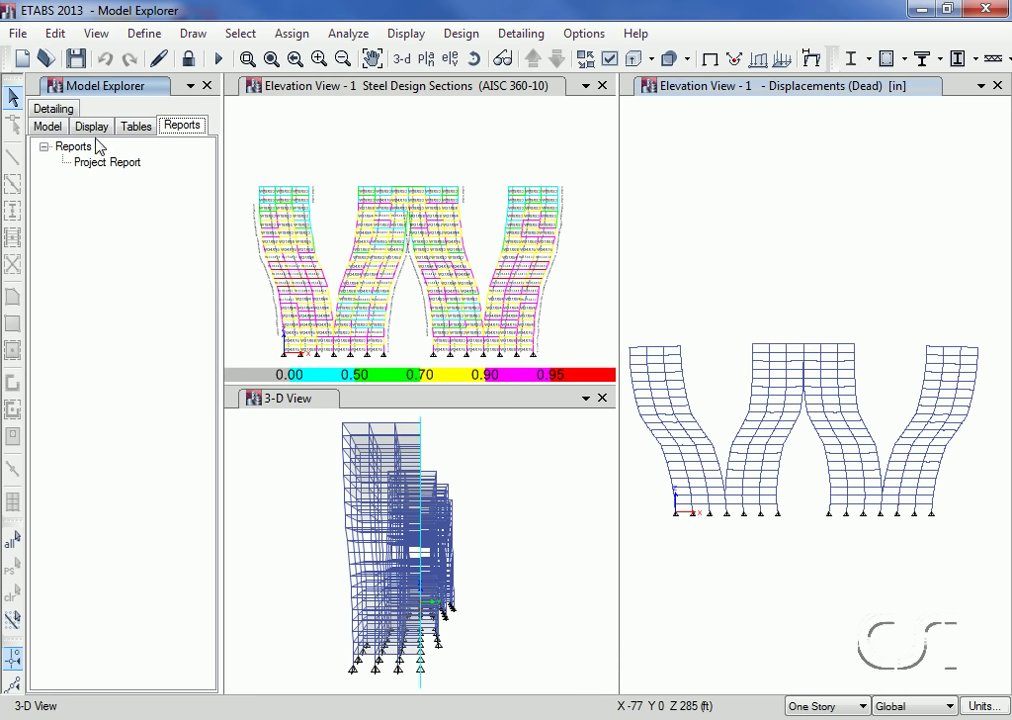
click(64, 108)
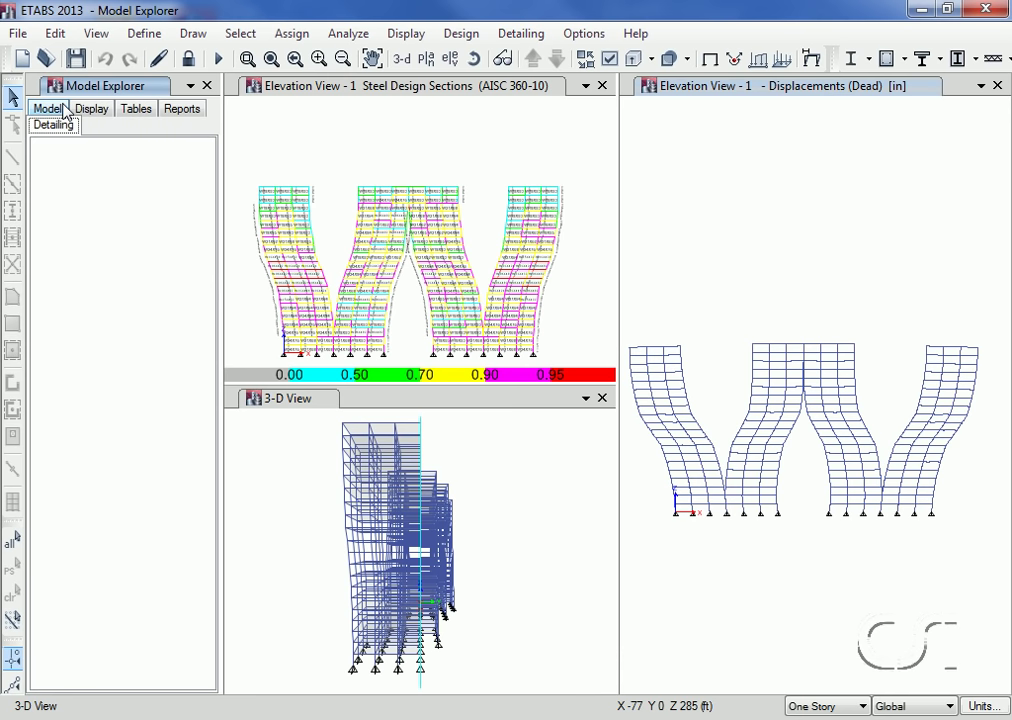
click(64, 108)
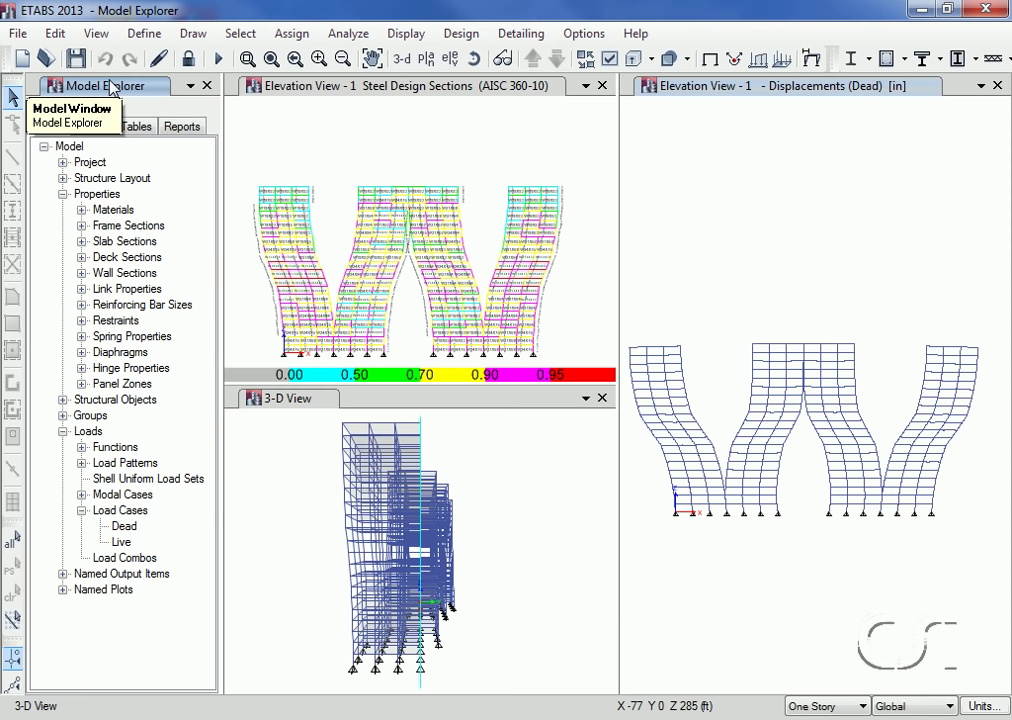
- Dock the Model Explorer as a tab beside the 3-D View and switch between them
drag(111, 88, 431, 540)
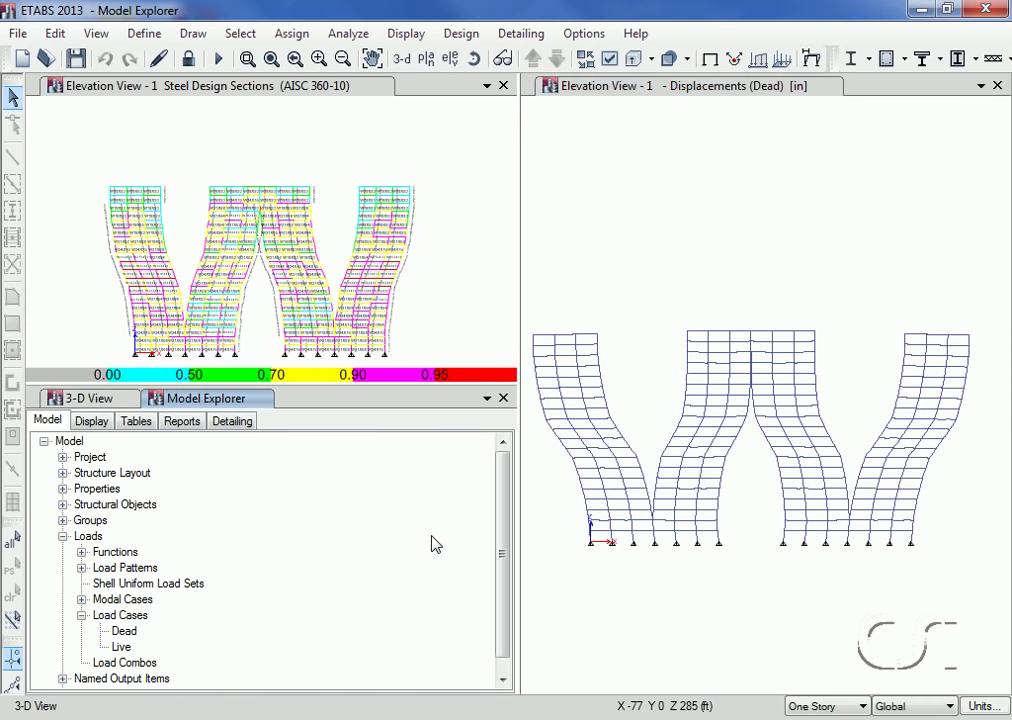
click(90, 398)
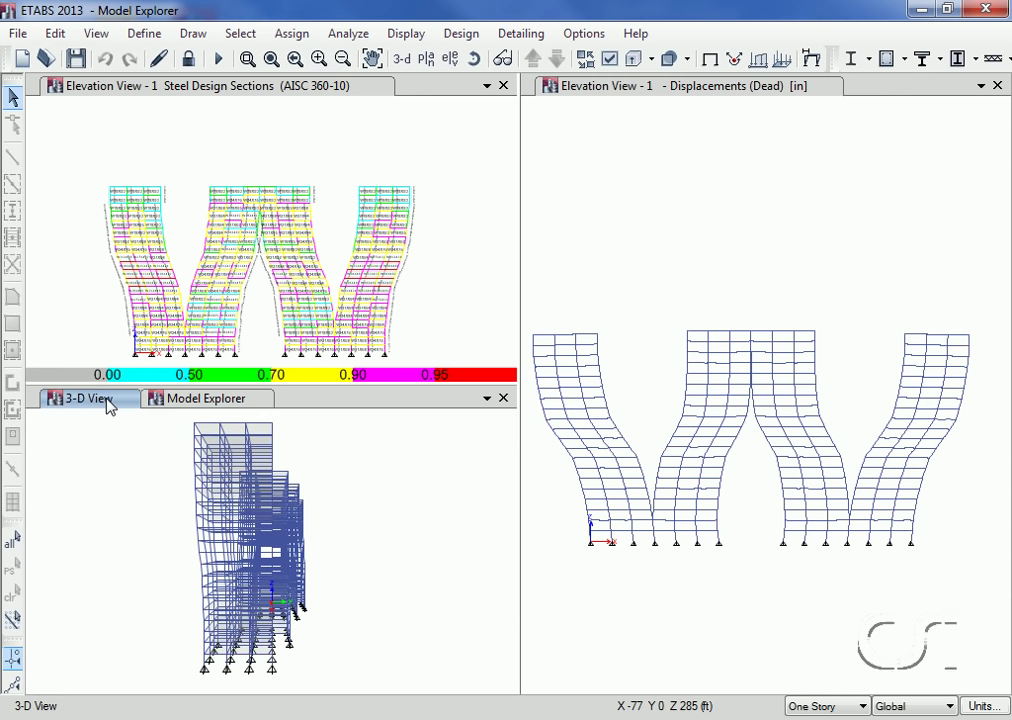
click(176, 400)
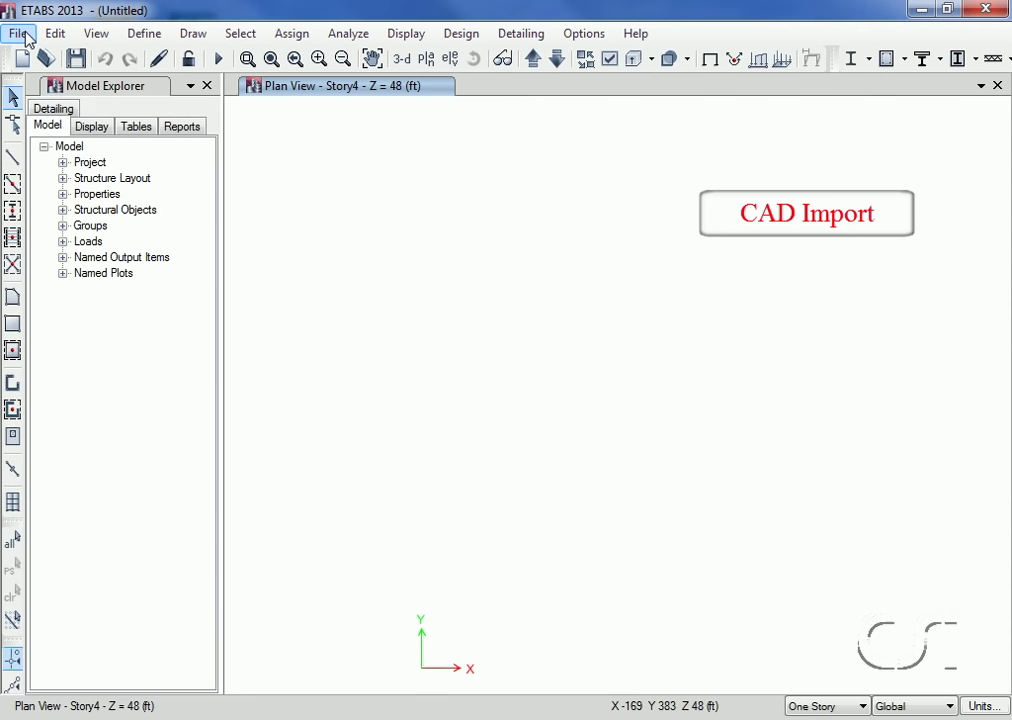
- Import CAD_Import.dxf as the architectural plan on Story4
click(18, 33)
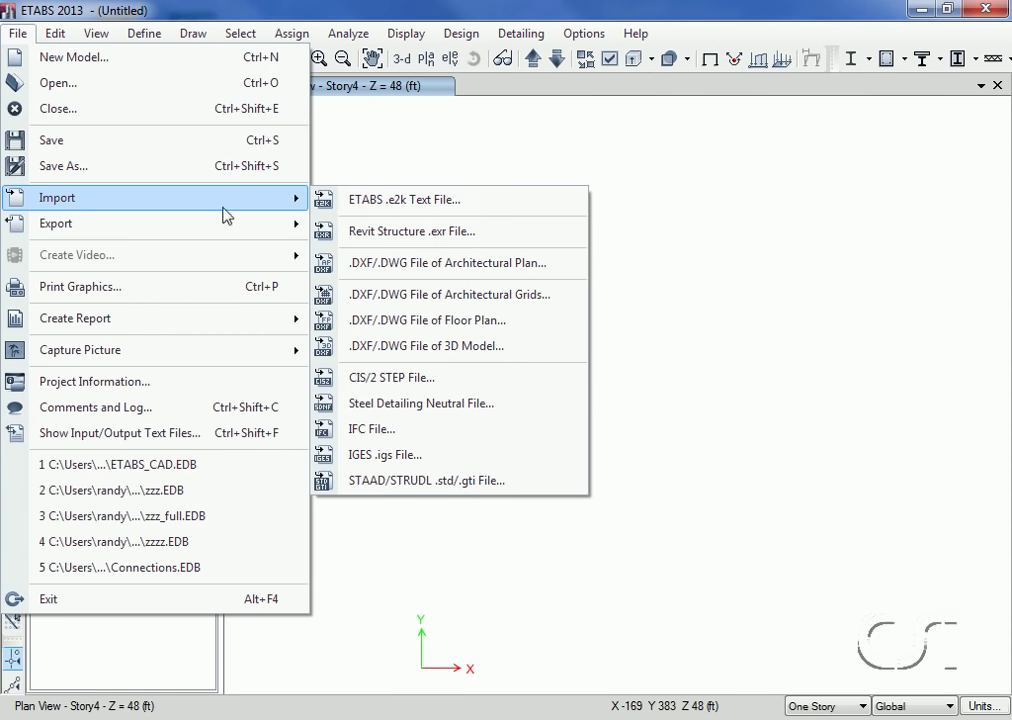
mouse_move(57, 198)
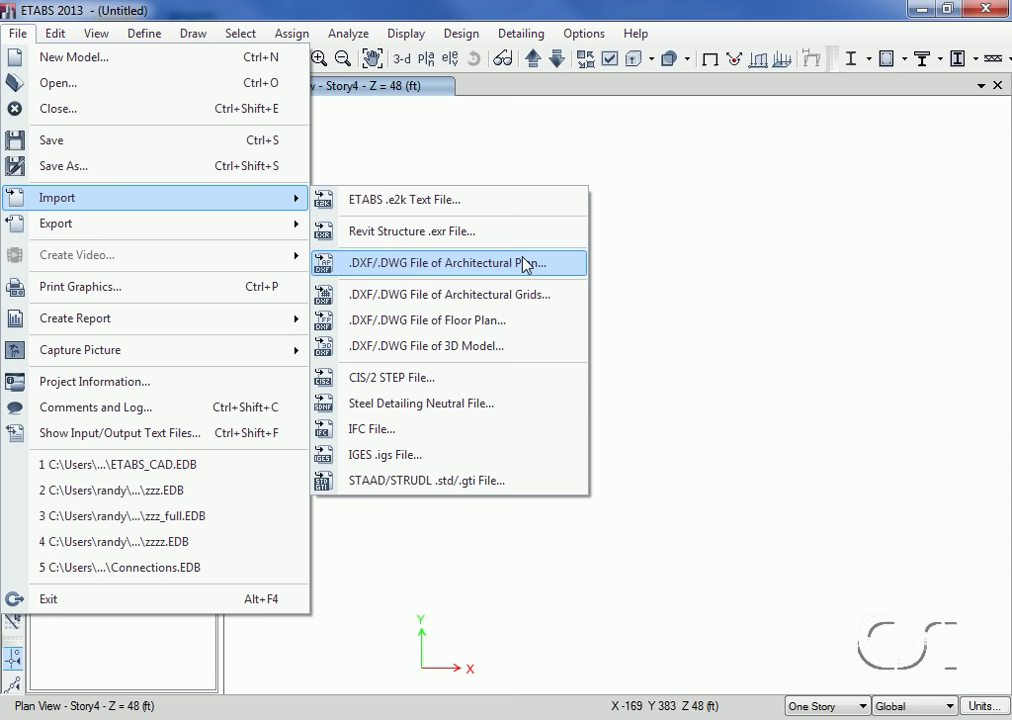
click(525, 265)
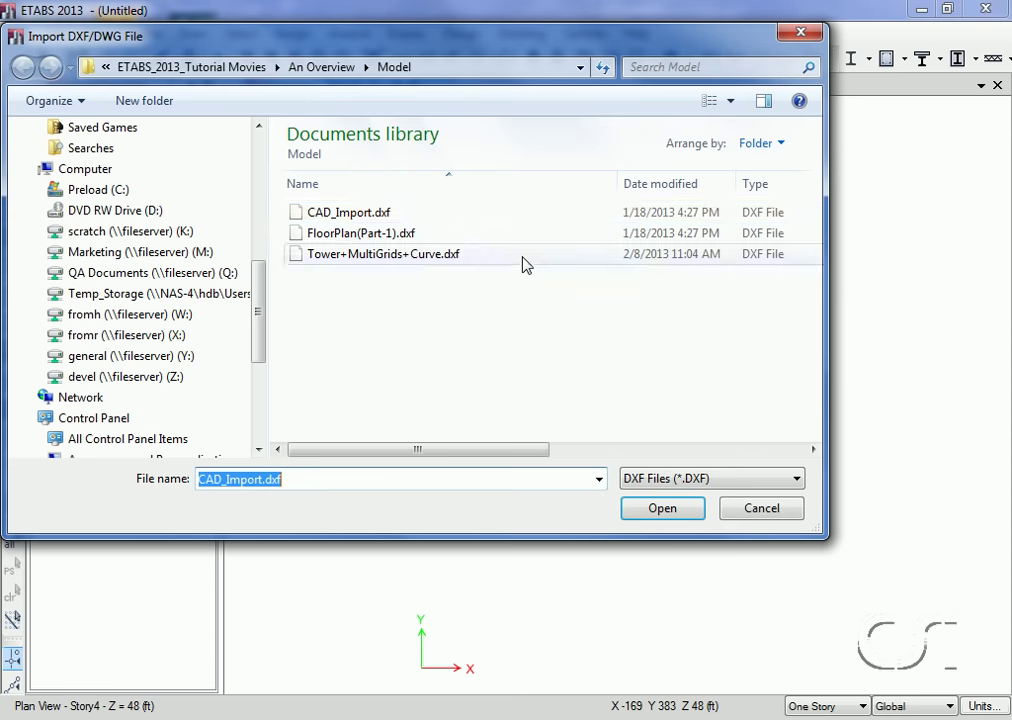
click(407, 218)
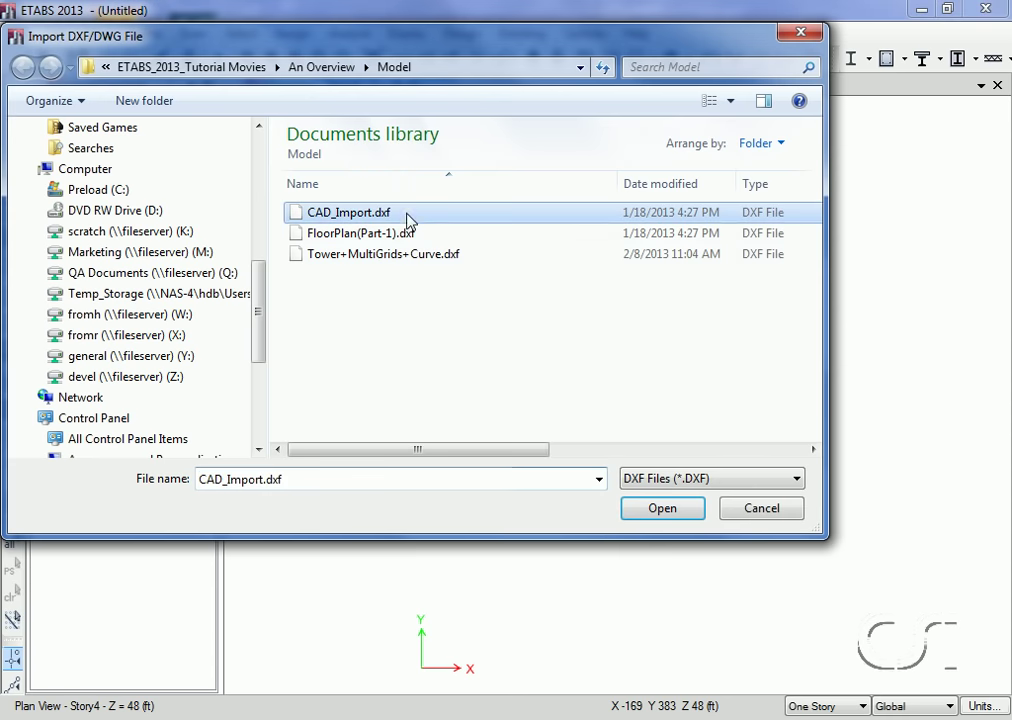
click(656, 512)
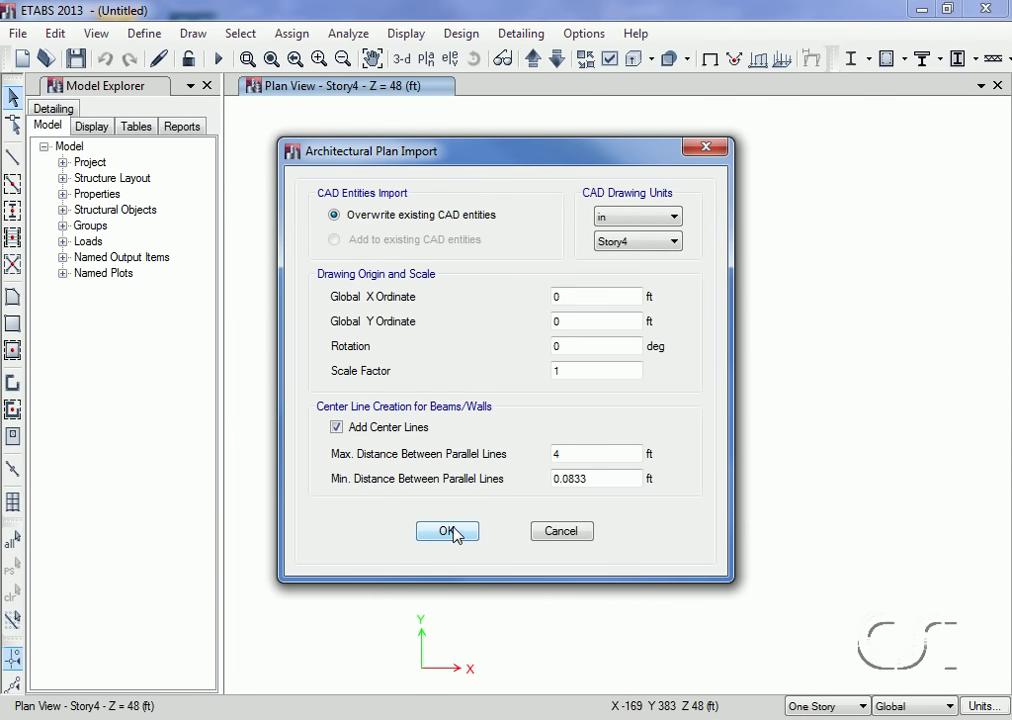
click(447, 532)
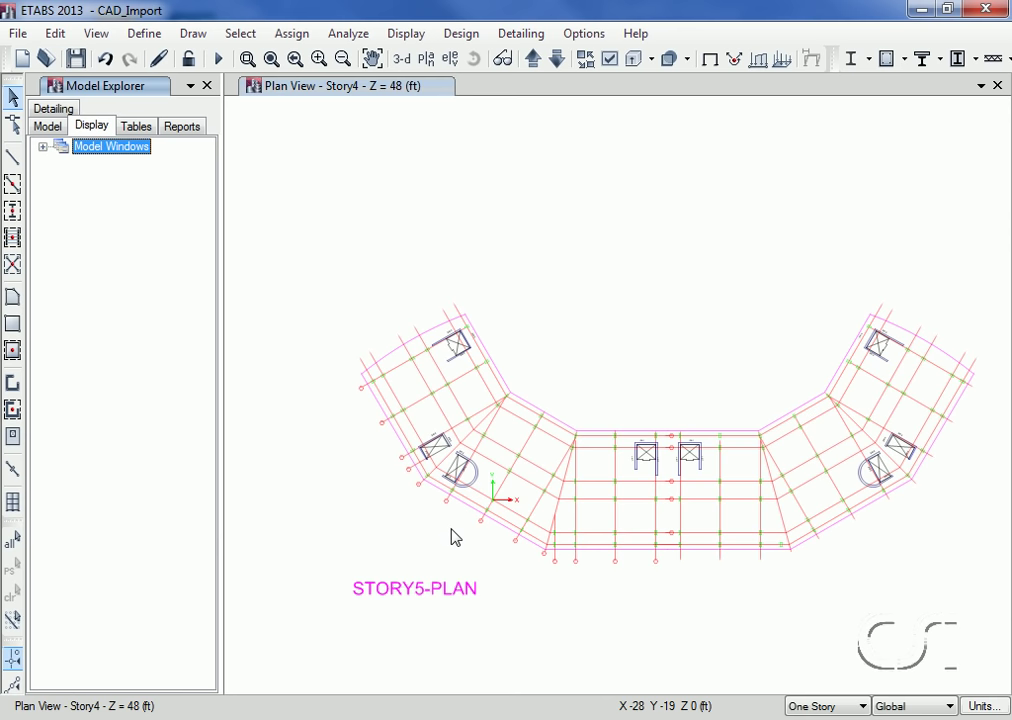
- Draw Slab1 floors from the Arch. Layer outlines by windowing the entire imported plan
click(12, 352)
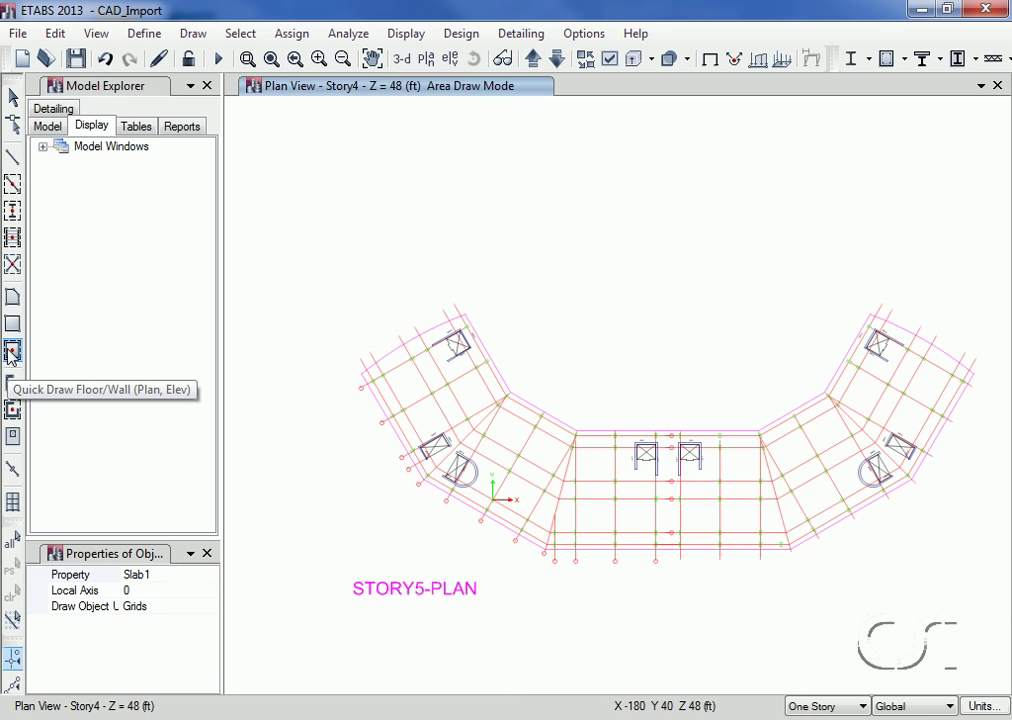
click(146, 610)
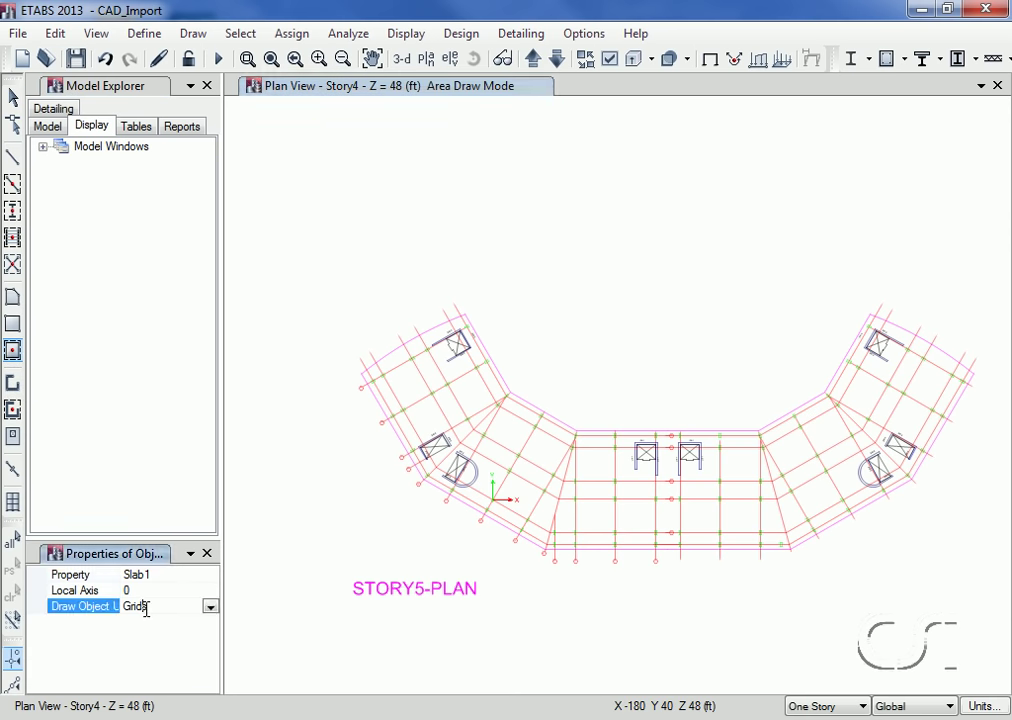
click(210, 607)
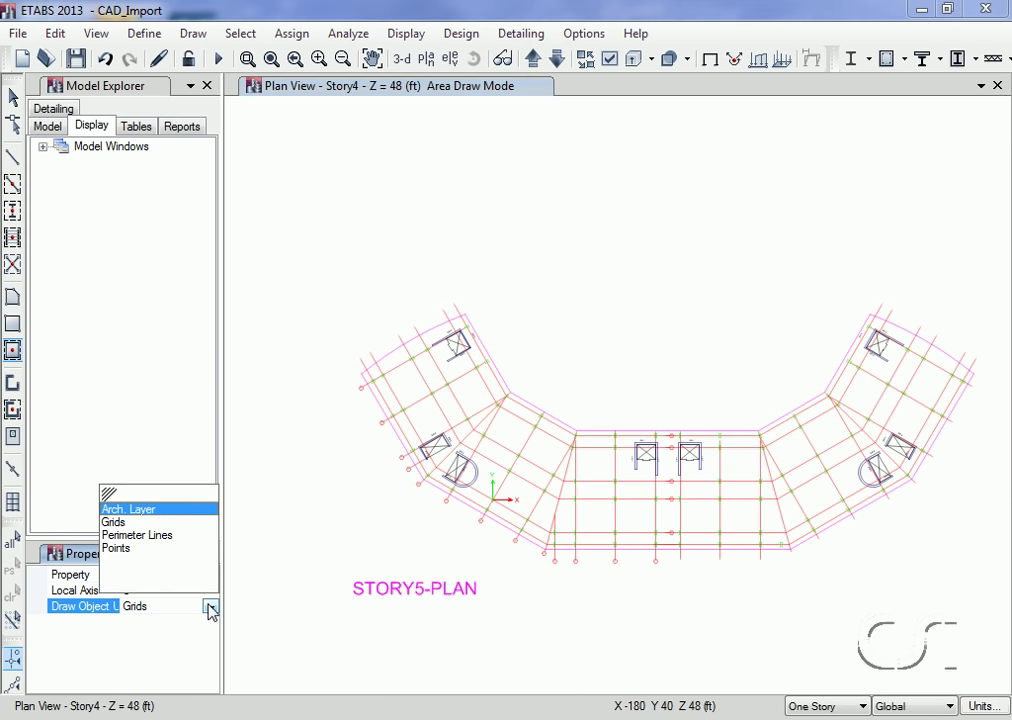
click(126, 510)
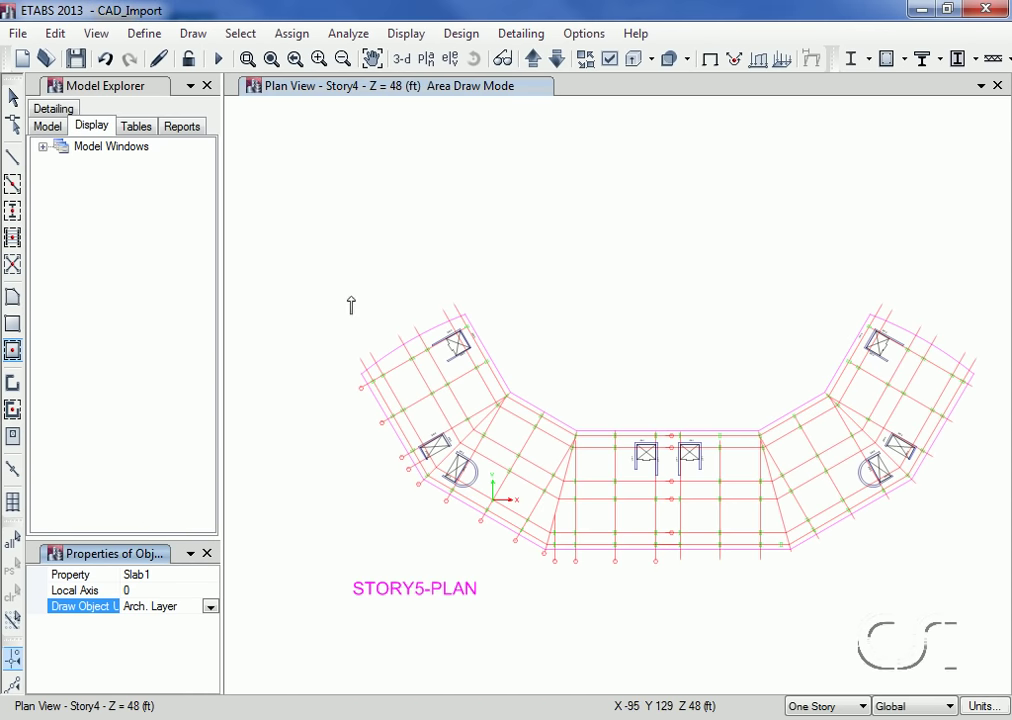
mouse_move(303, 251)
mouse_down()
mouse_move(942, 577)
mouse_move(998, 590)
mouse_up()
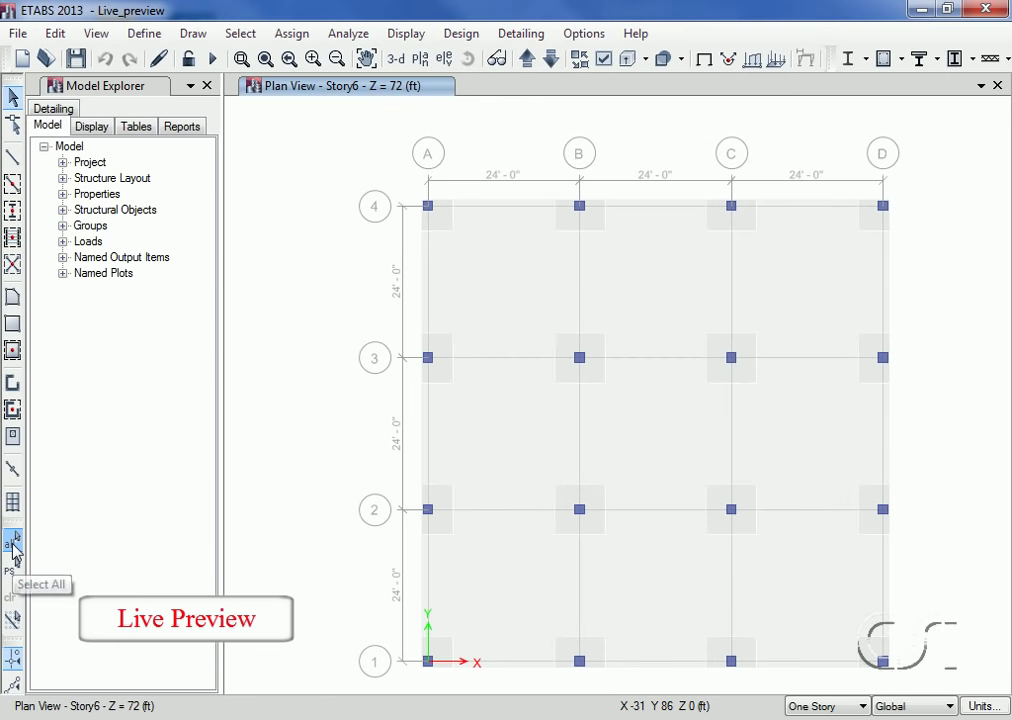
- Radially replicate all selected Story6 objects by 45 degrees, deleting the originals
click(13, 541)
click(54, 33)
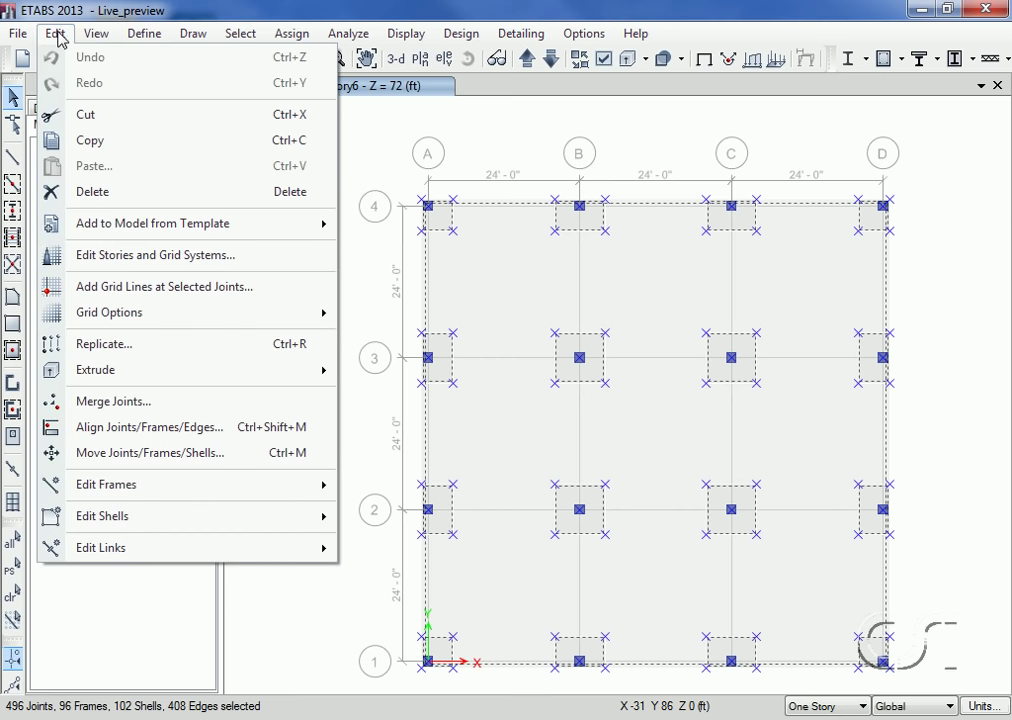
click(121, 347)
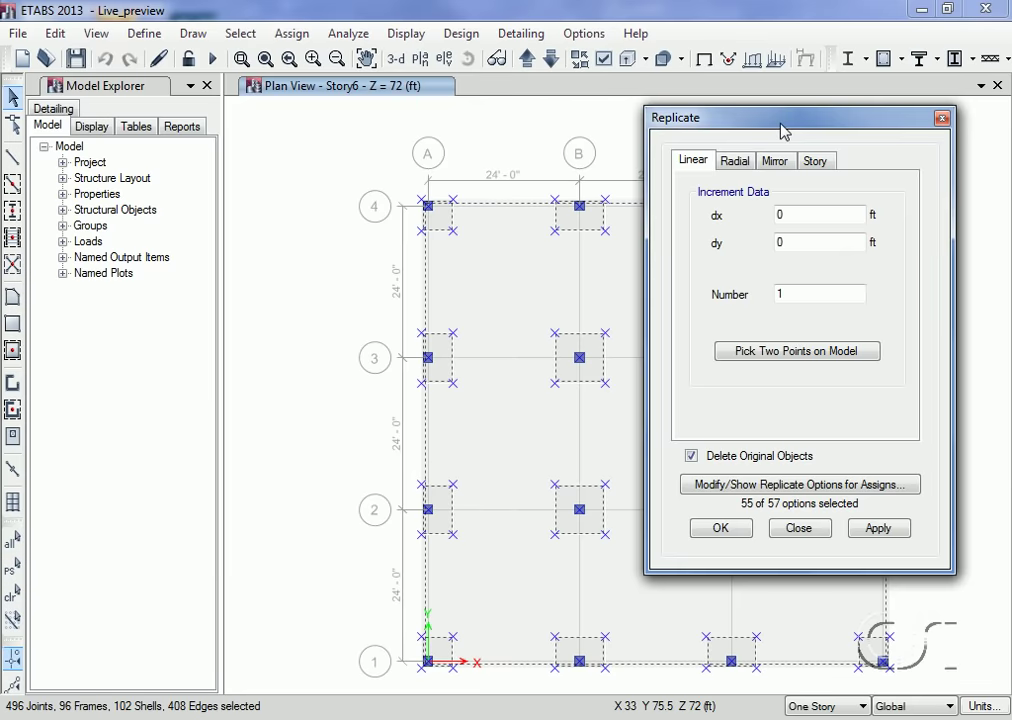
mouse_move(772, 127)
mouse_down()
mouse_move(320, 90)
mouse_move(195, 112)
mouse_up()
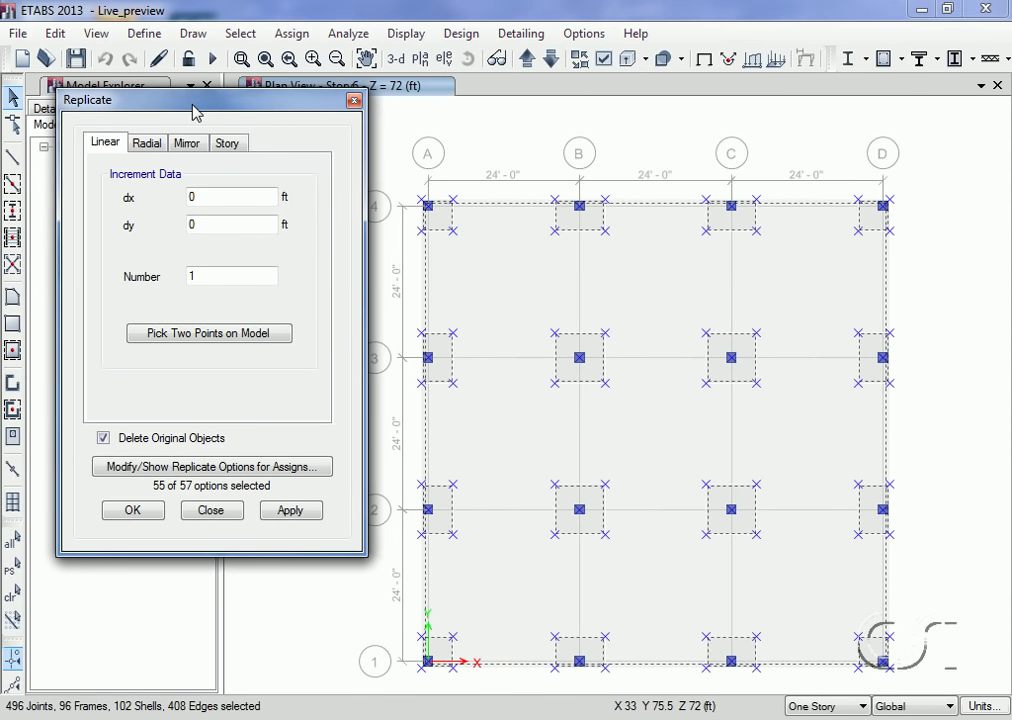
click(152, 145)
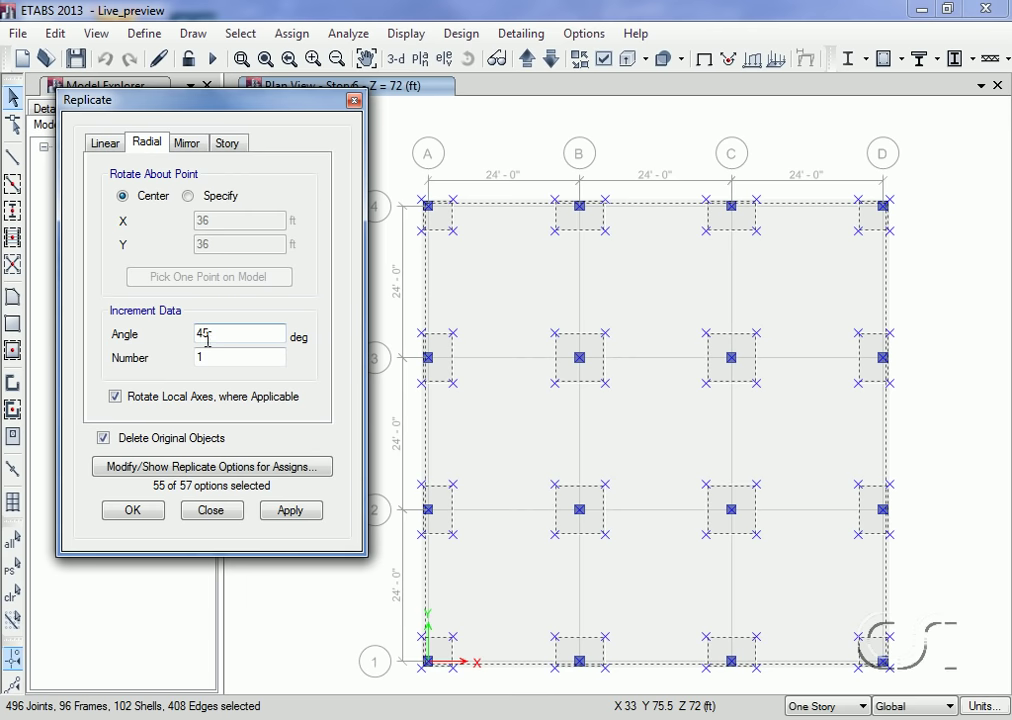
click(291, 511)
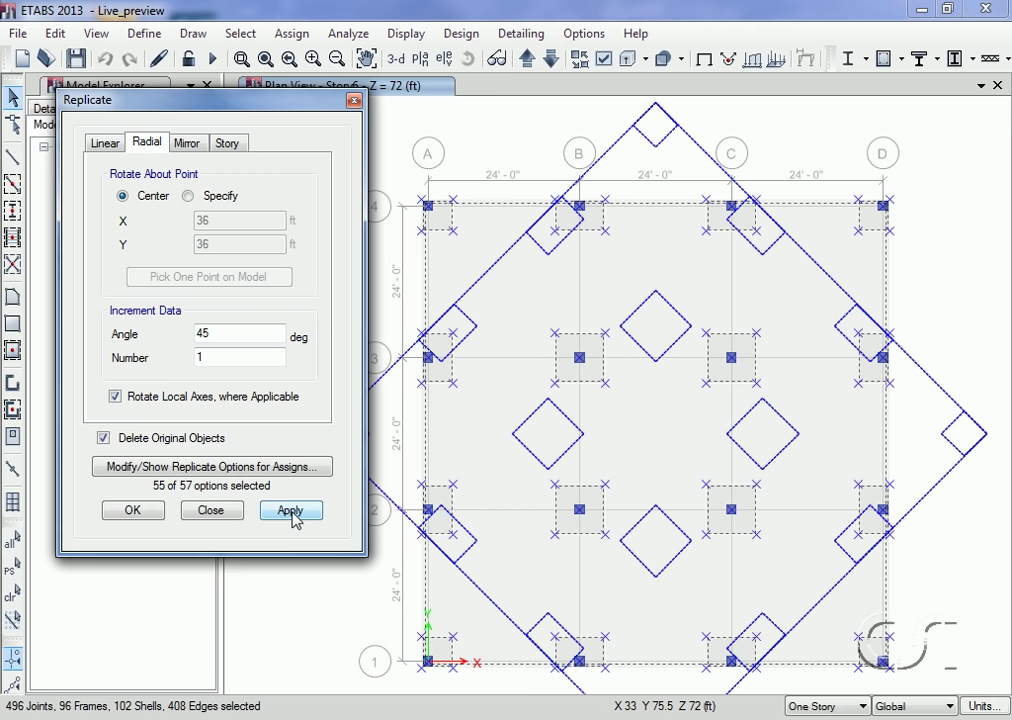
click(305, 514)
click(305, 514)
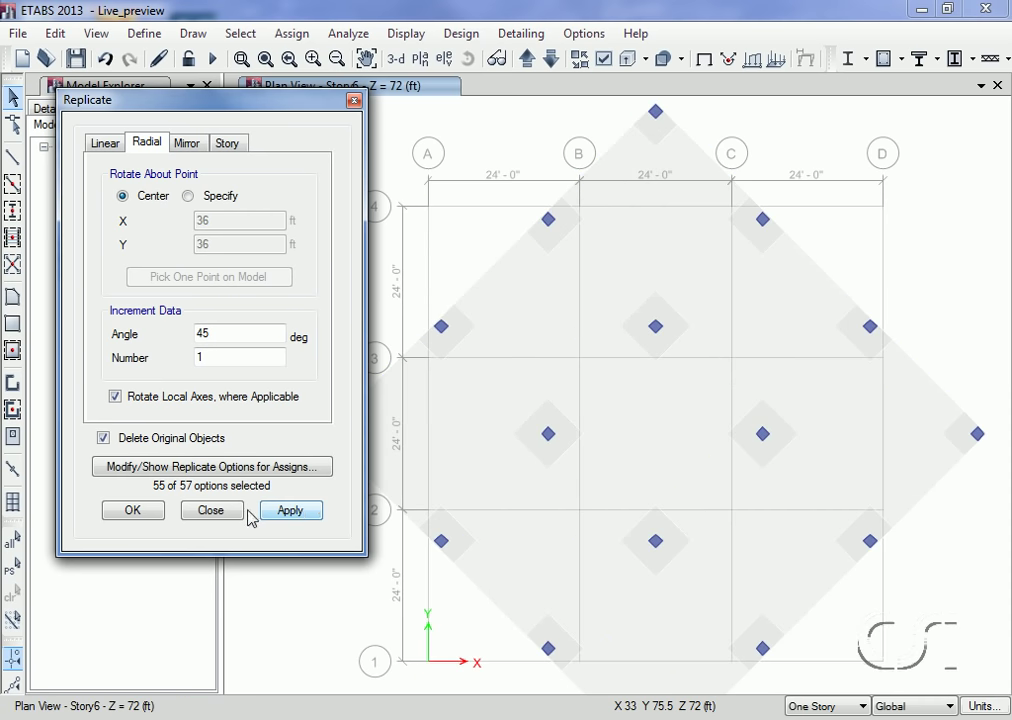
click(198, 514)
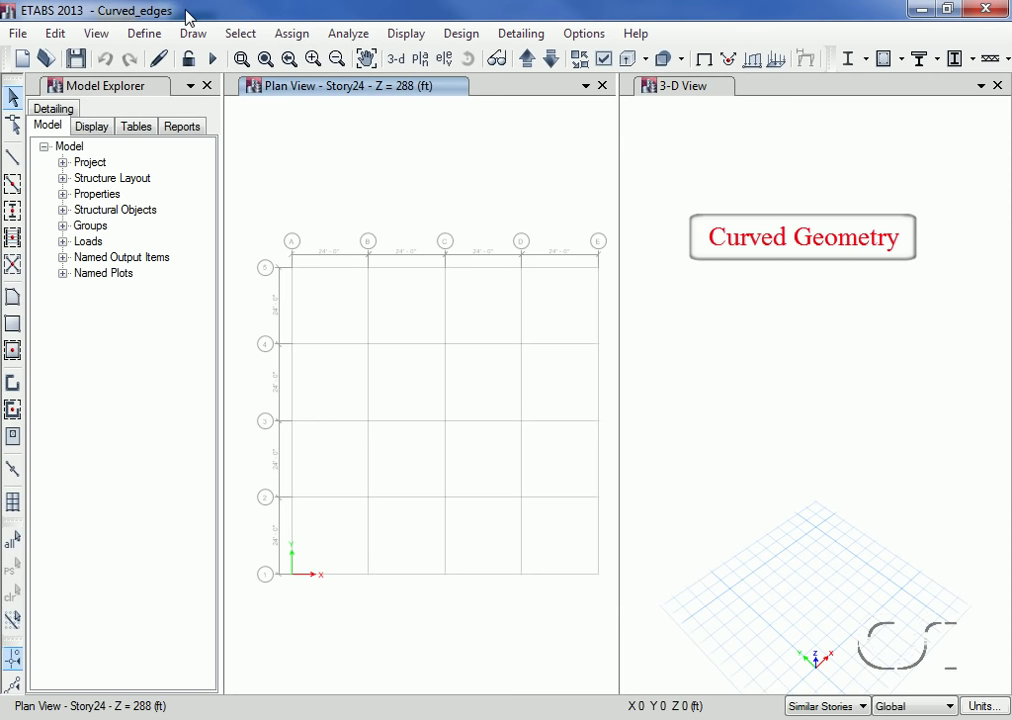
- Start floor drawing with the edge drawing type set to Arc (Center & 2 Points)
click(193, 33)
mouse_move(273, 166)
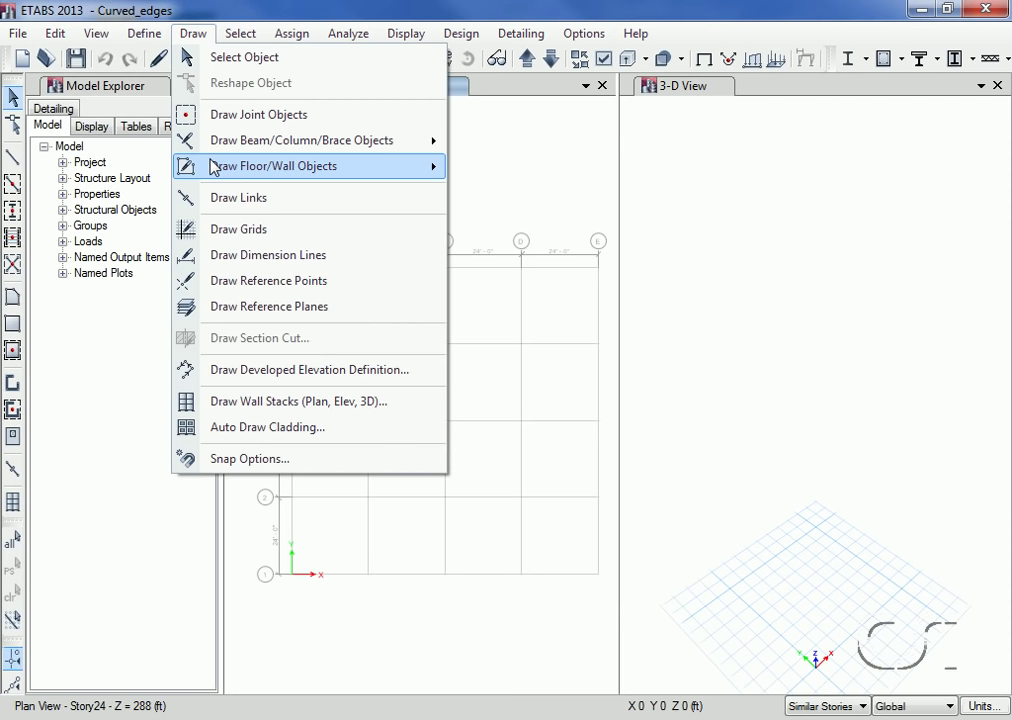
click(507, 168)
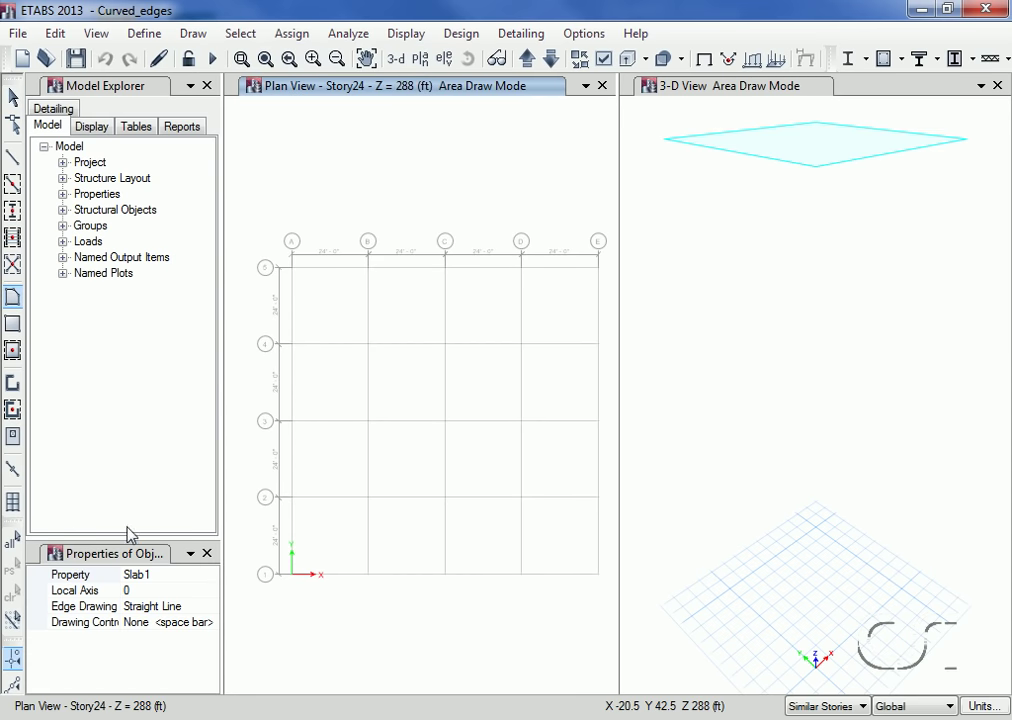
click(110, 563)
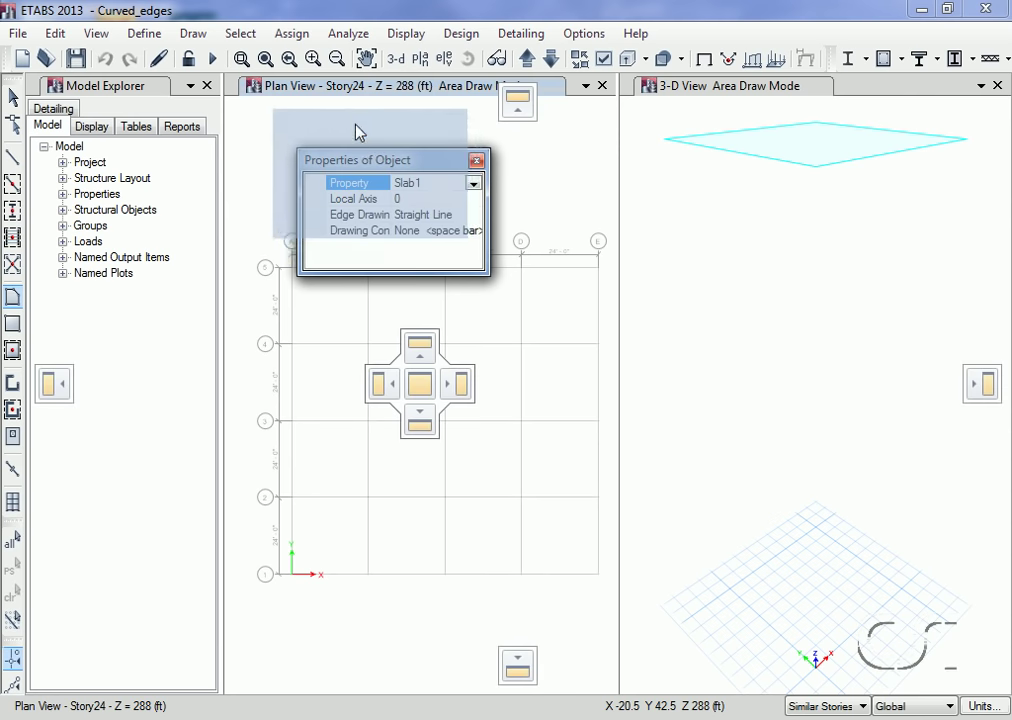
drag(380, 170, 356, 131)
click(423, 177)
click(450, 177)
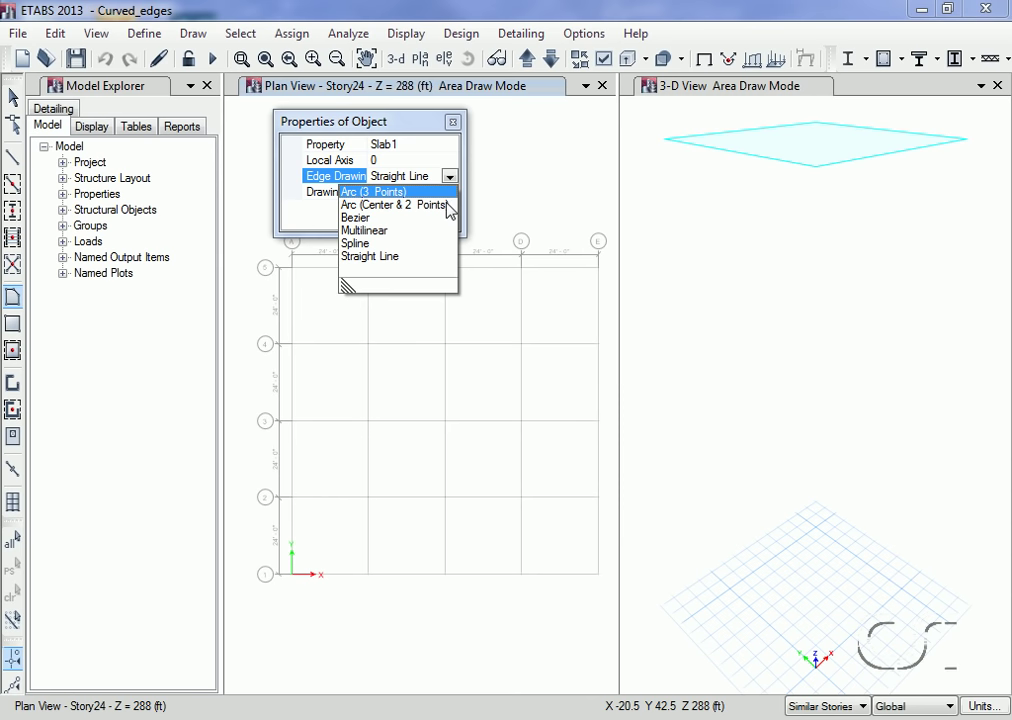
click(449, 206)
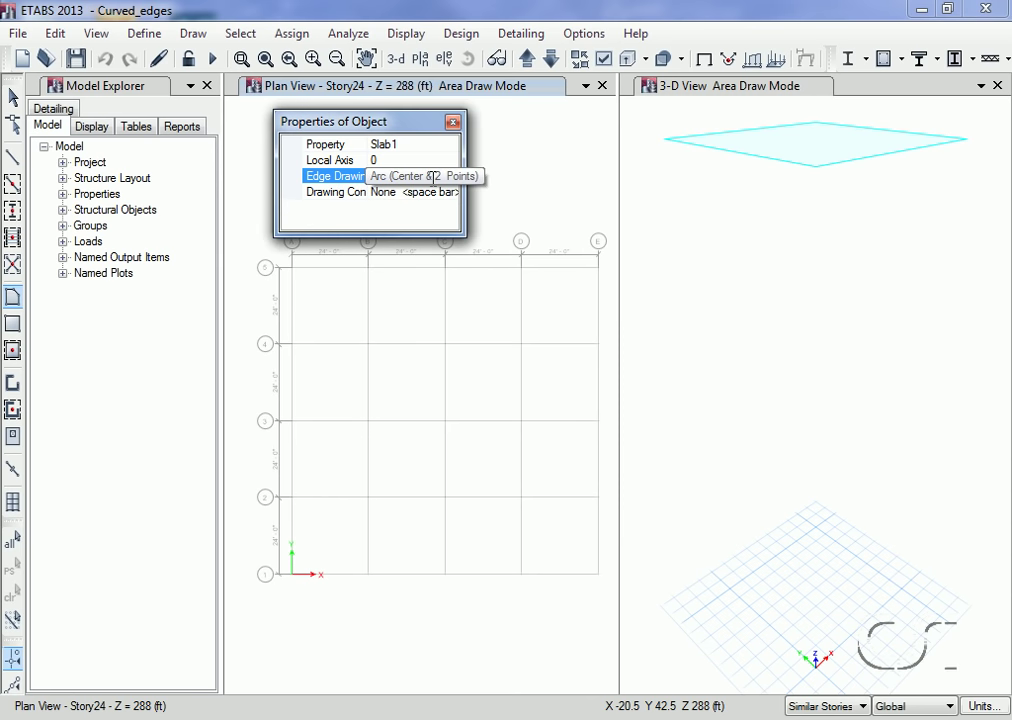
- Draw the quarter-circle slab from E3, centred on C3, sweeping to C1
click(598, 421)
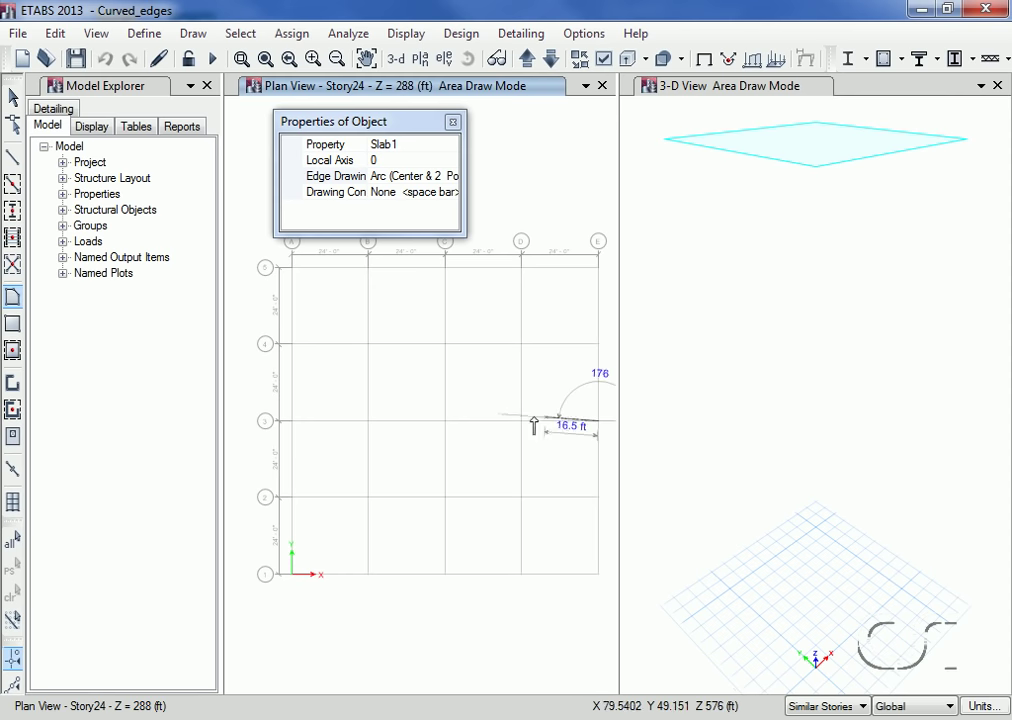
click(445, 421)
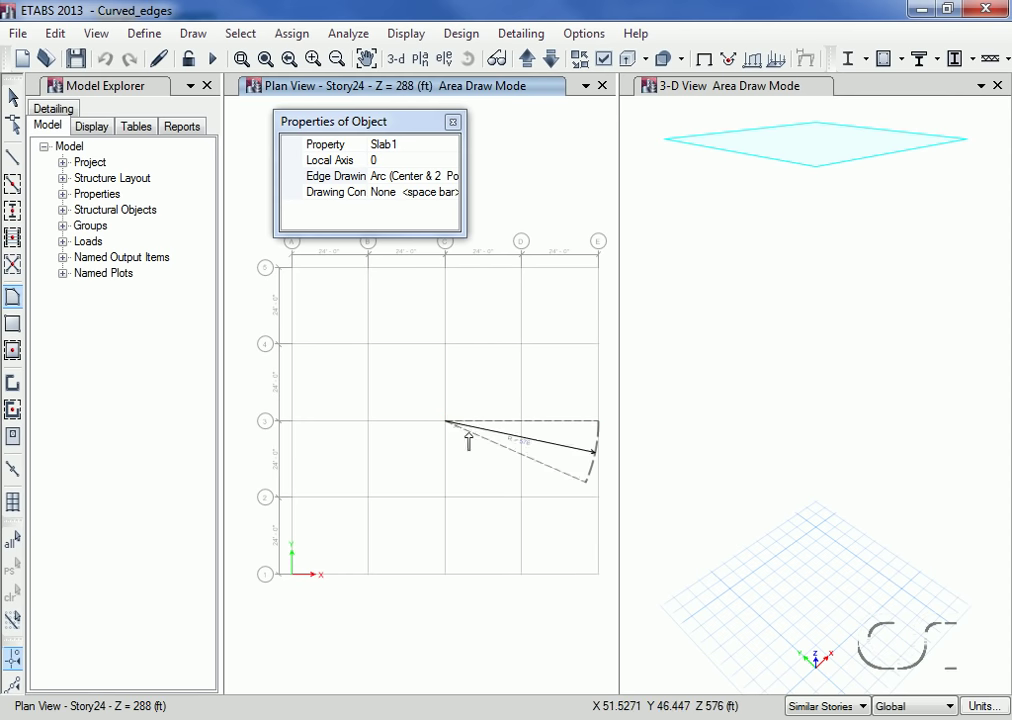
click(445, 574)
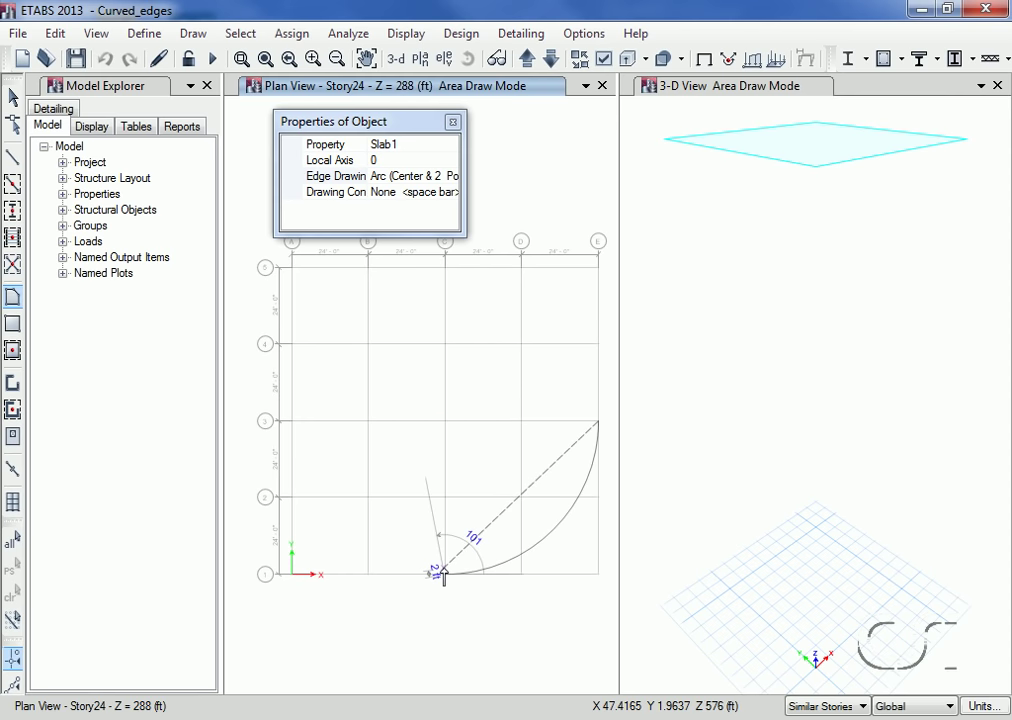
double_click(445, 421)
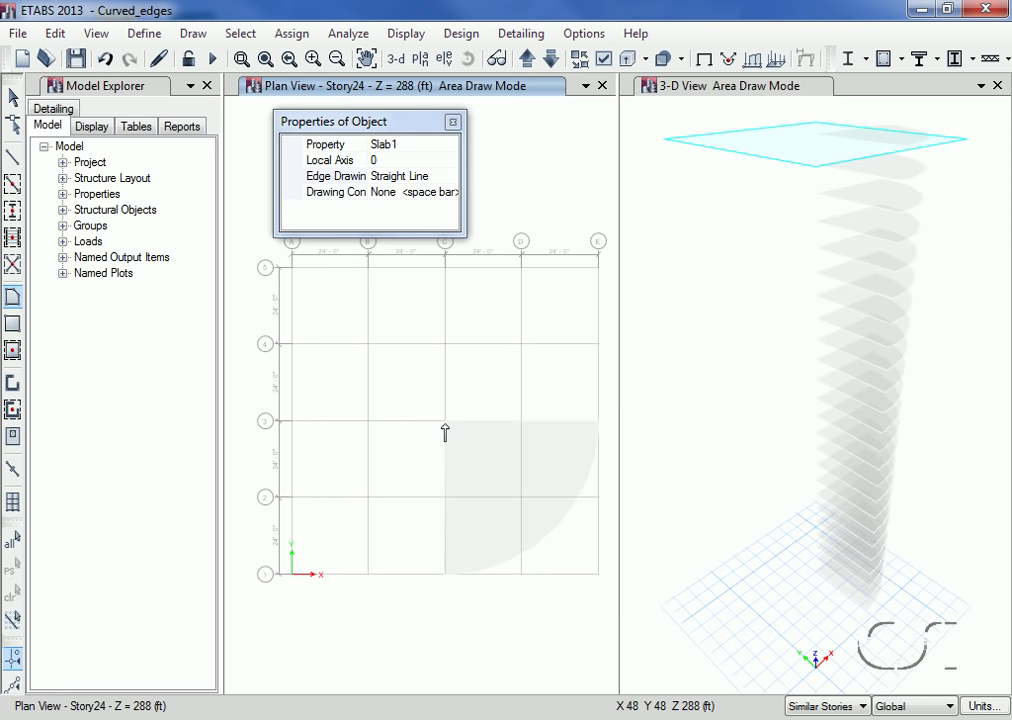
mouse_move(815, 330)
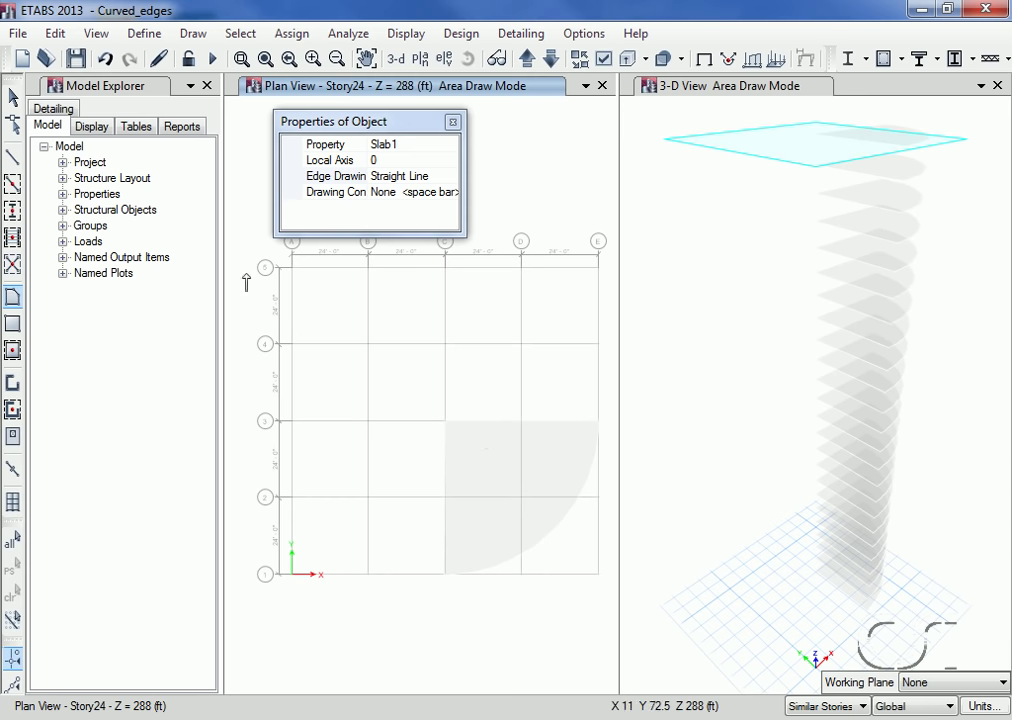
click(12, 98)
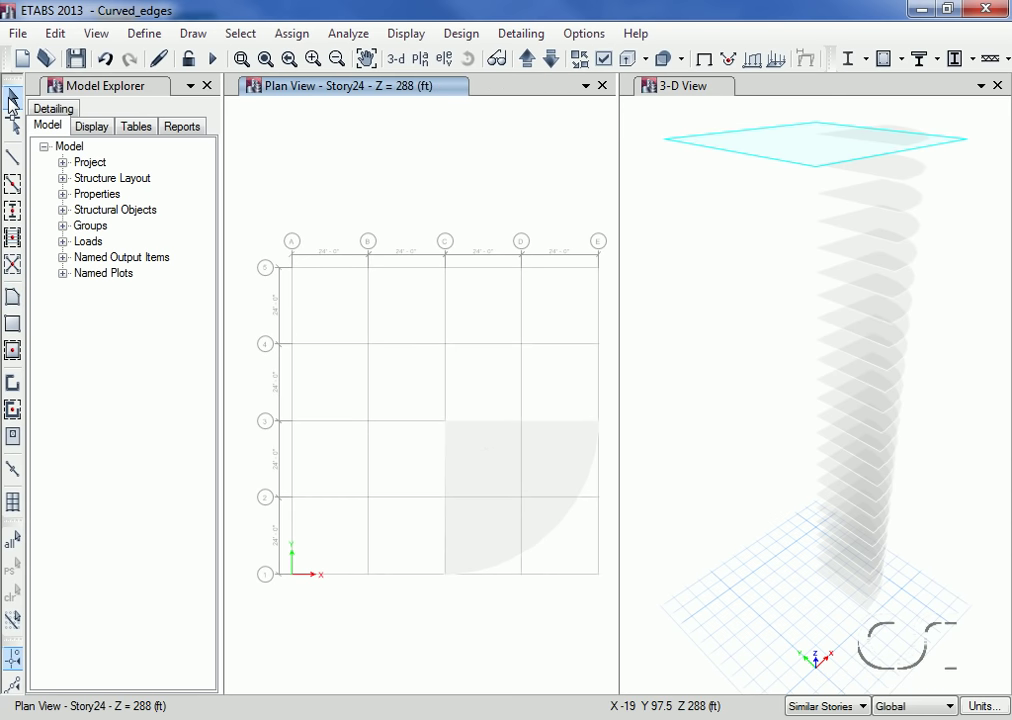
- Draw a three-point arc wall from grid B3 to A3, bulging north
click(13, 388)
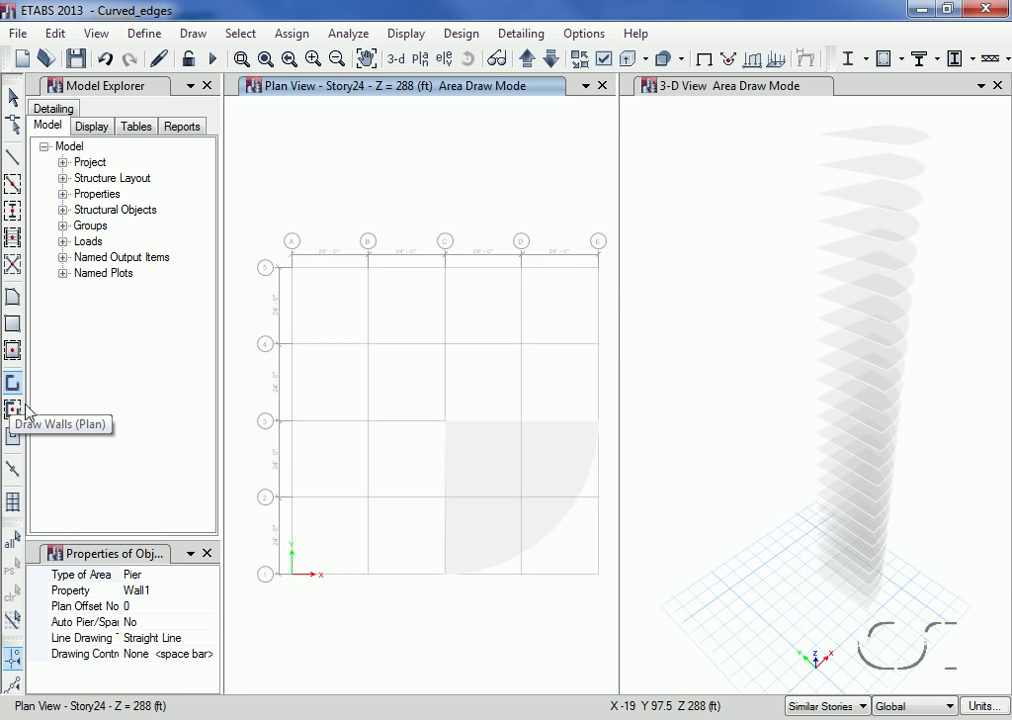
click(90, 575)
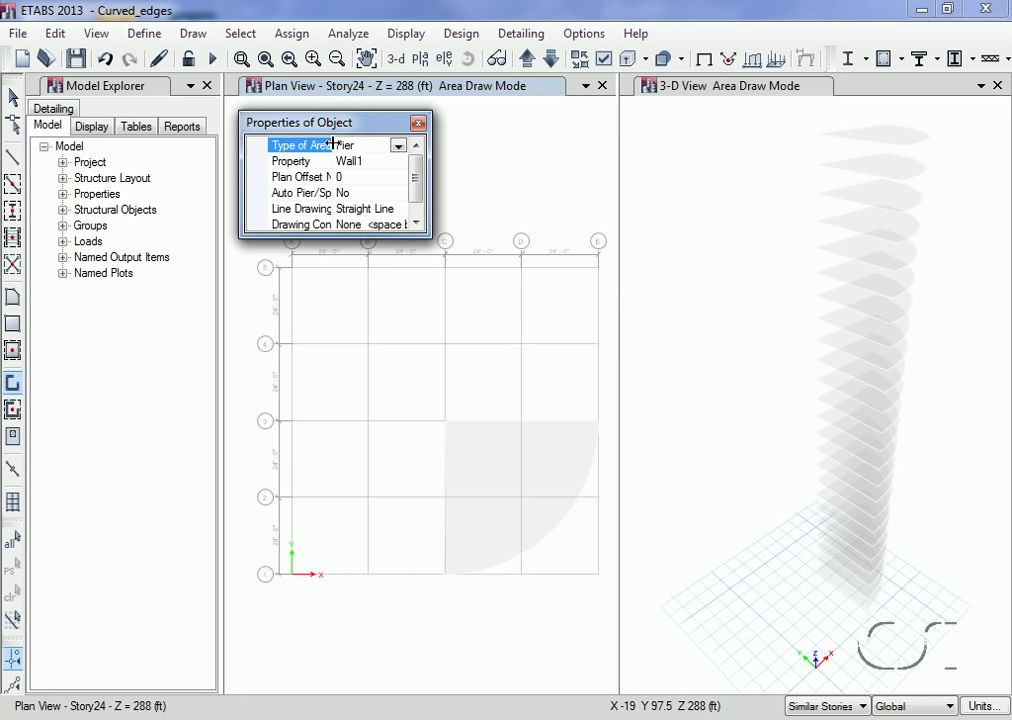
click(400, 210)
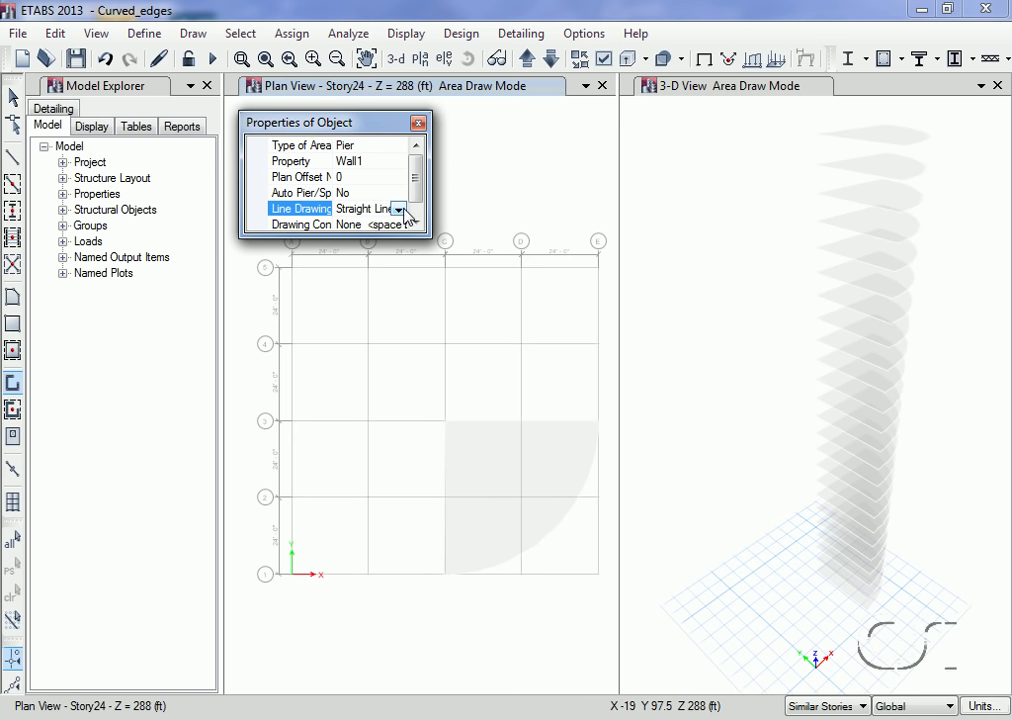
click(398, 210)
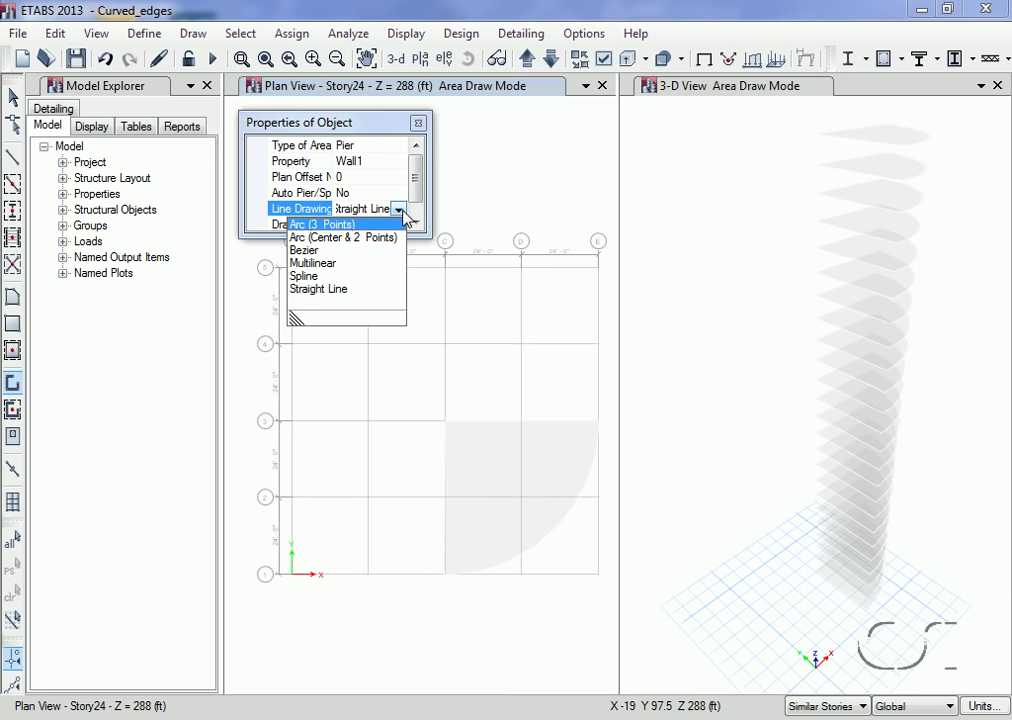
click(349, 226)
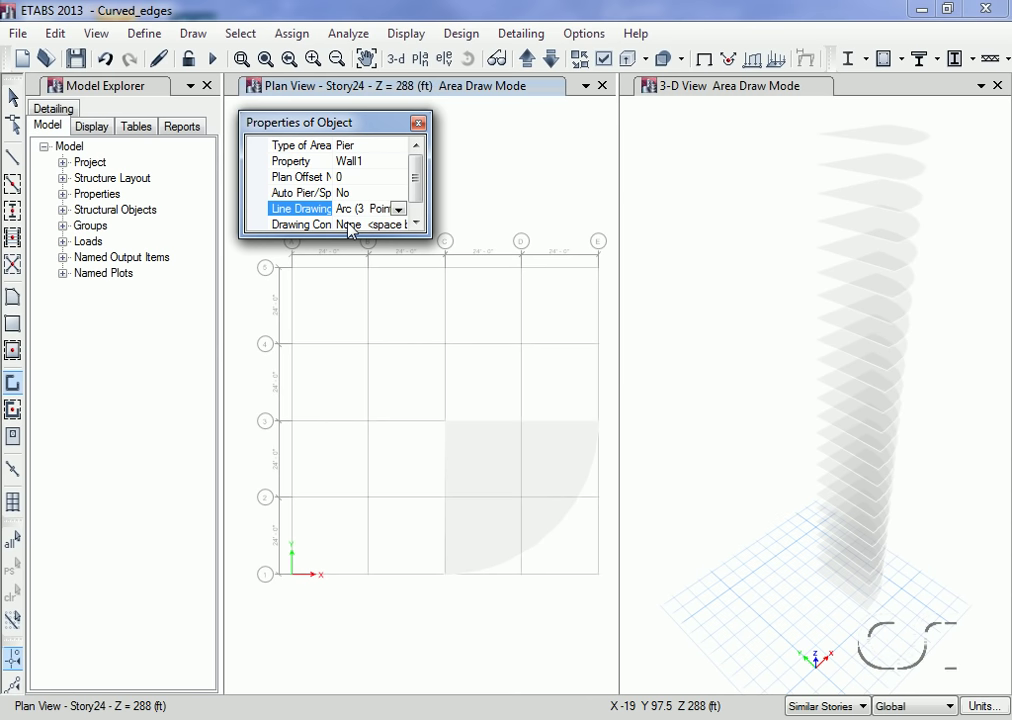
click(368, 421)
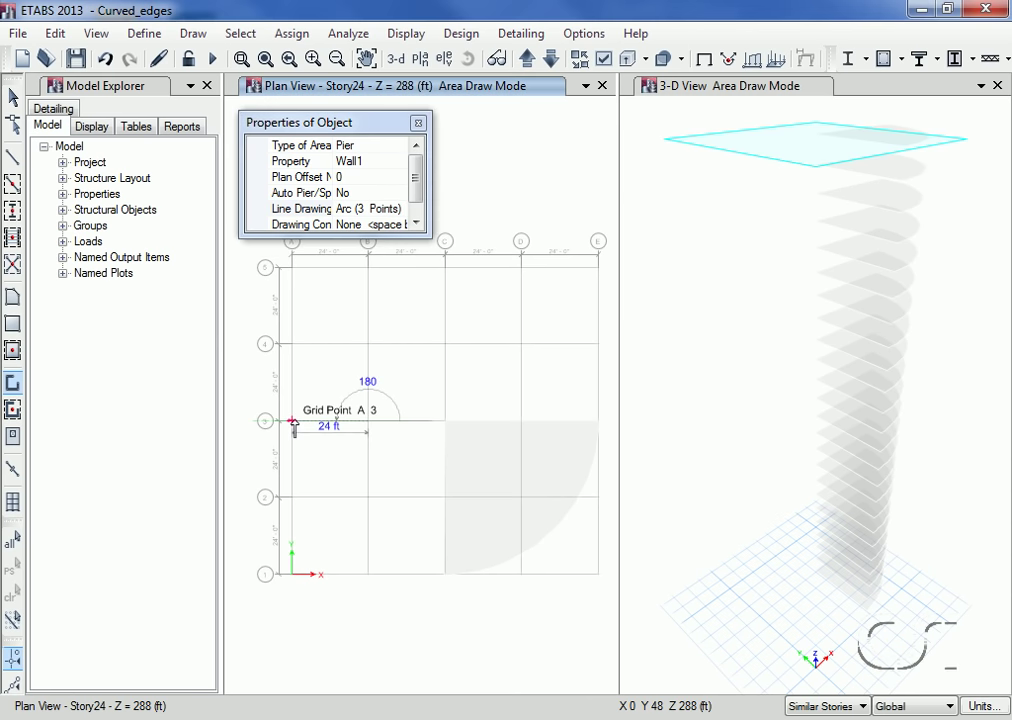
click(291, 421)
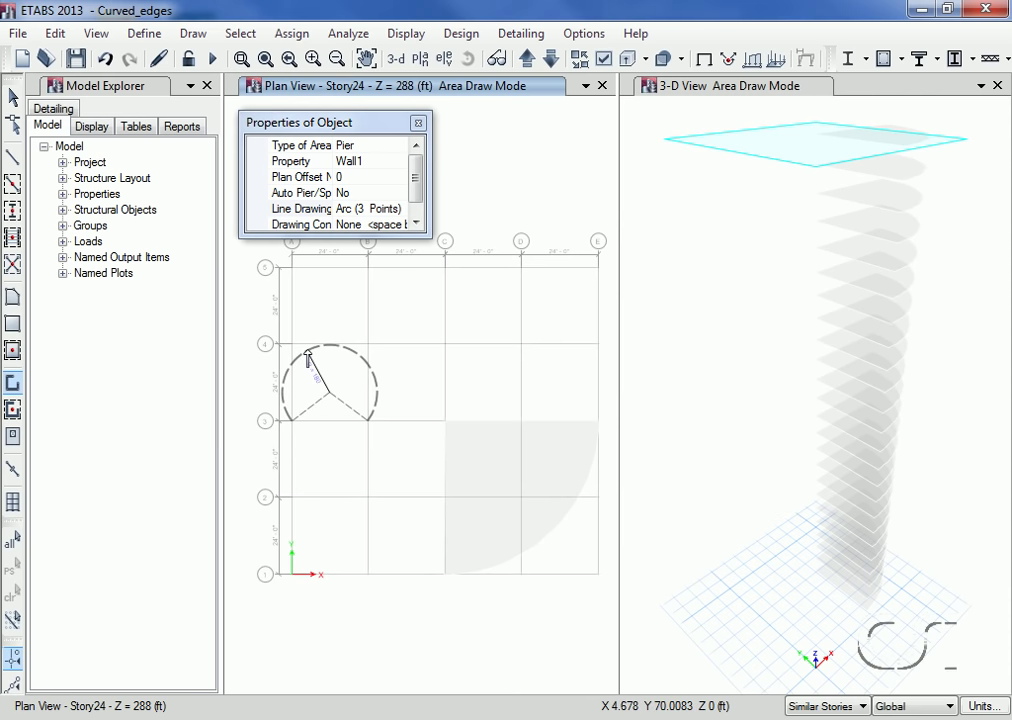
click(307, 355)
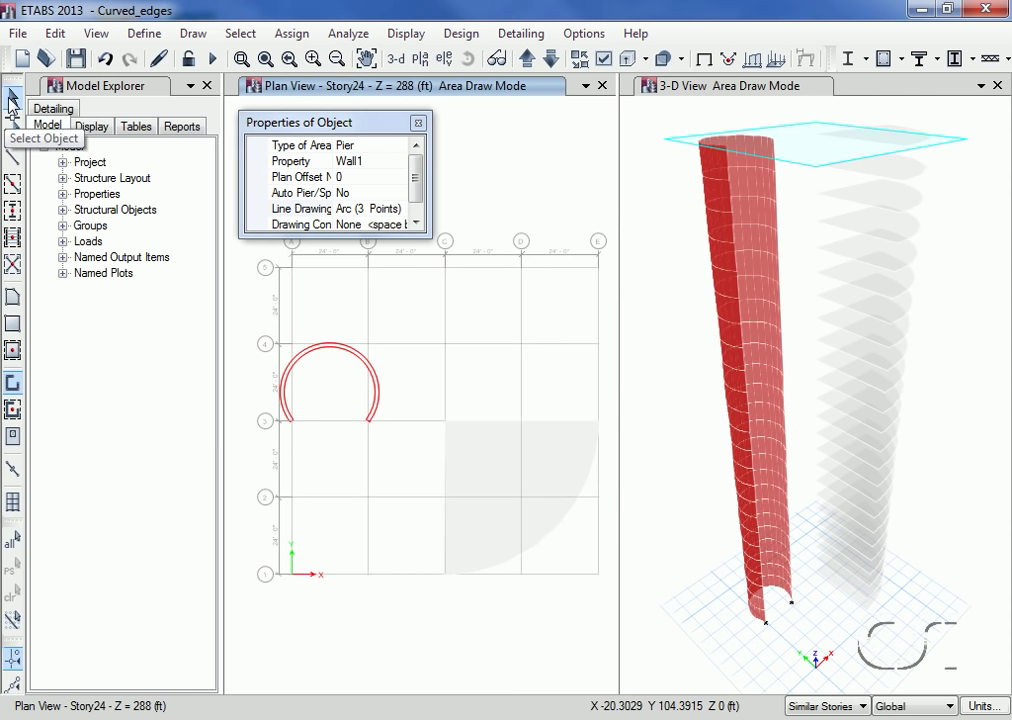
click(13, 99)
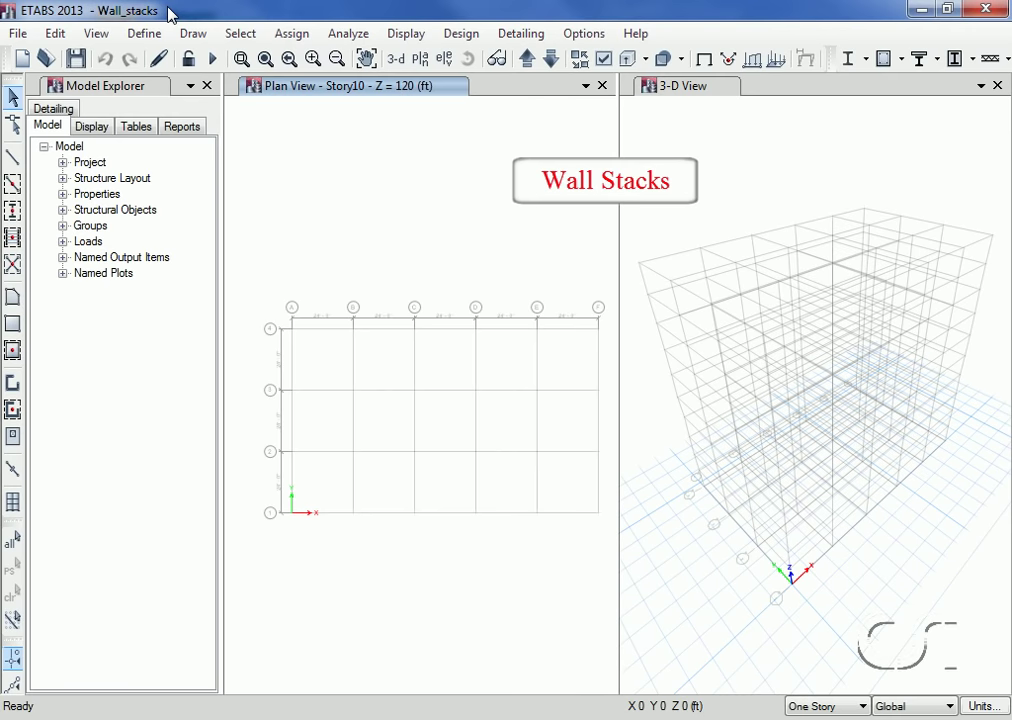
- Place a multi-cell wall stack with 3 cores at grid A4
click(193, 33)
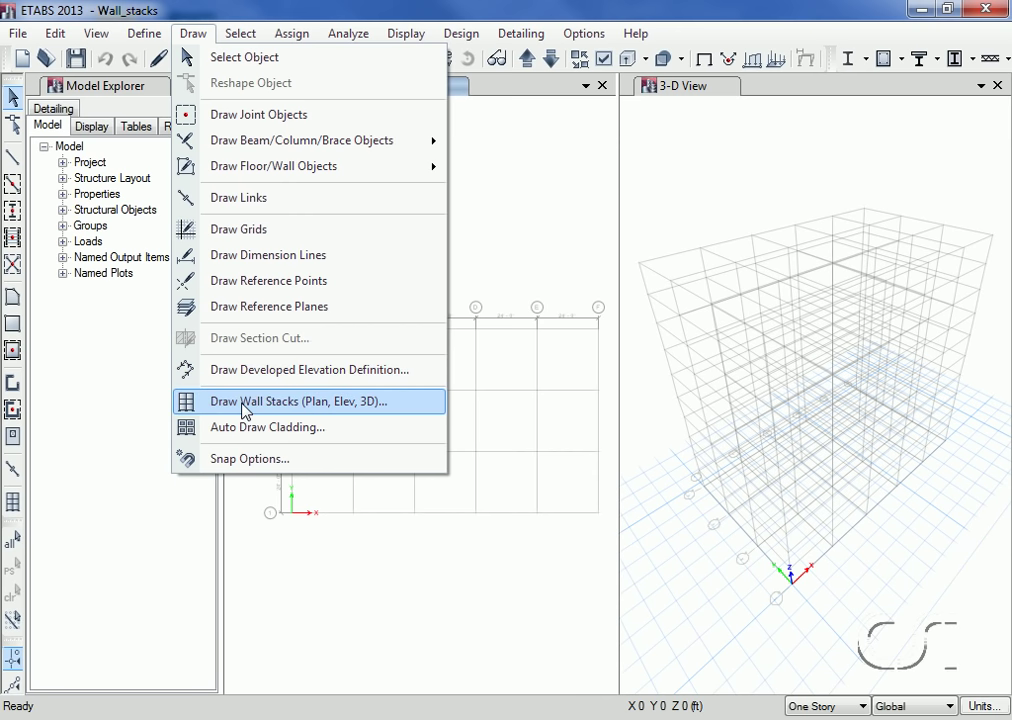
click(245, 411)
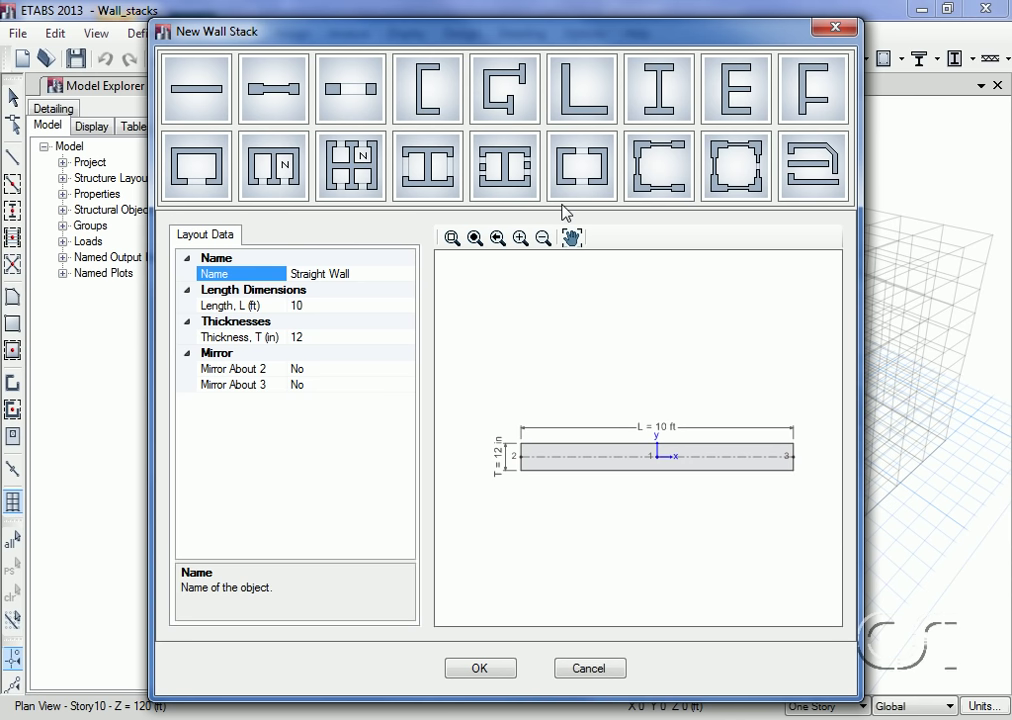
click(268, 180)
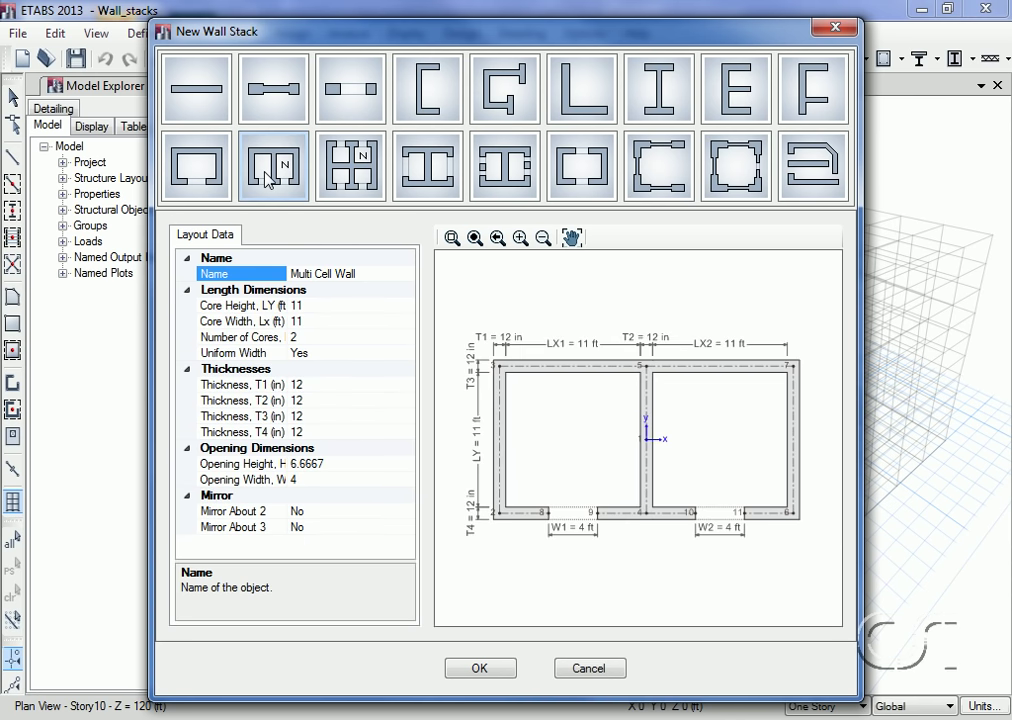
click(309, 339)
text(3)
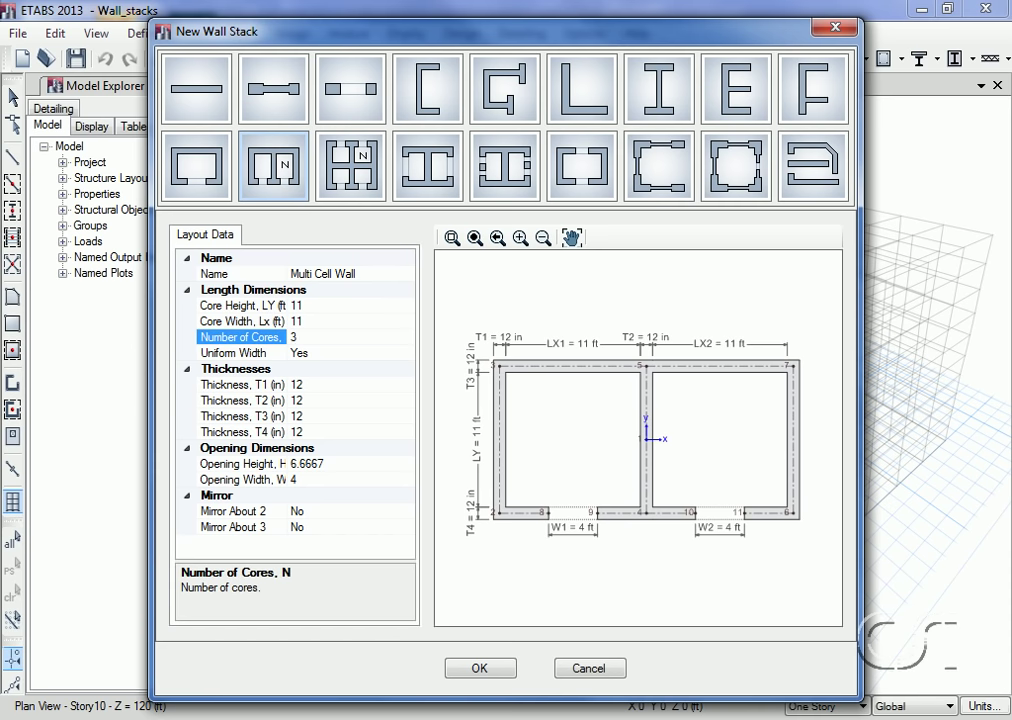
key(Return)
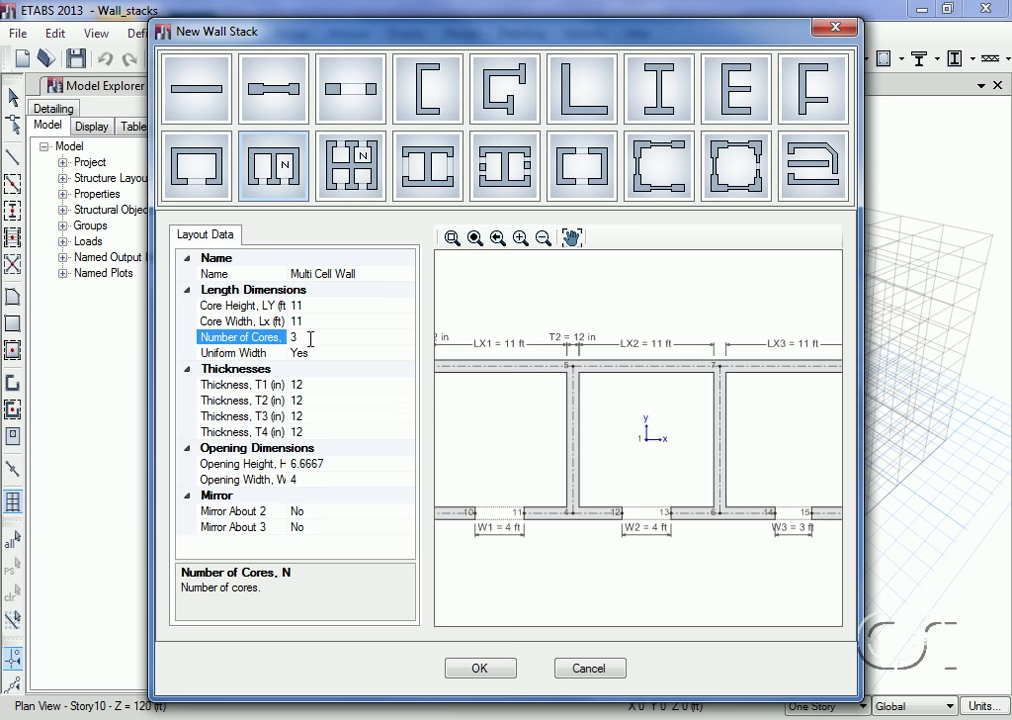
click(472, 665)
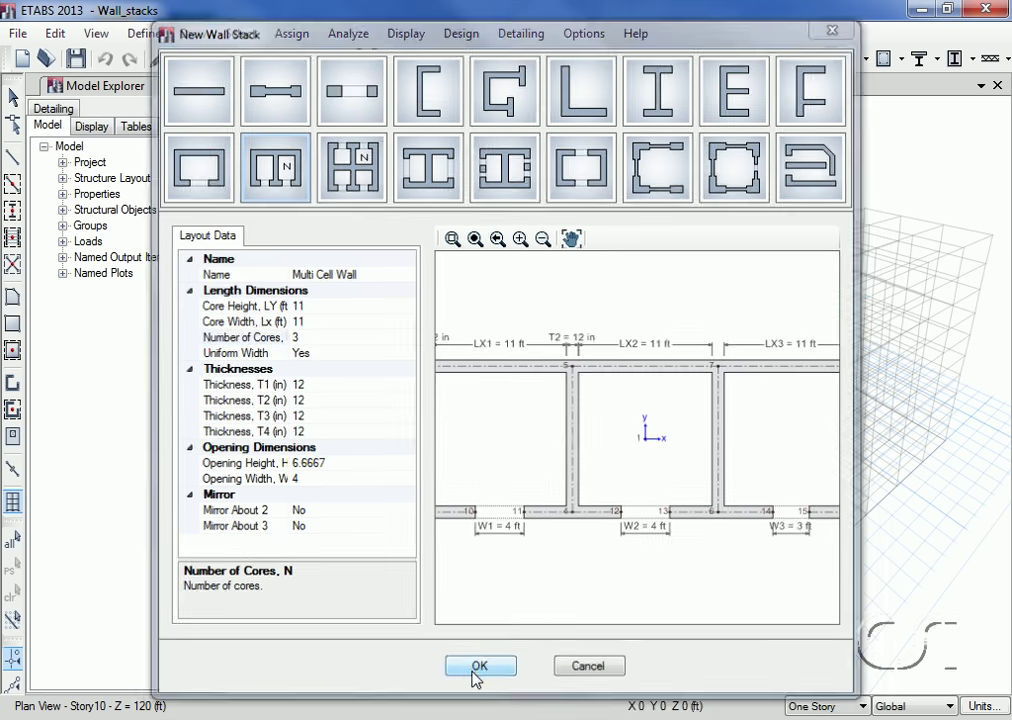
click(475, 673)
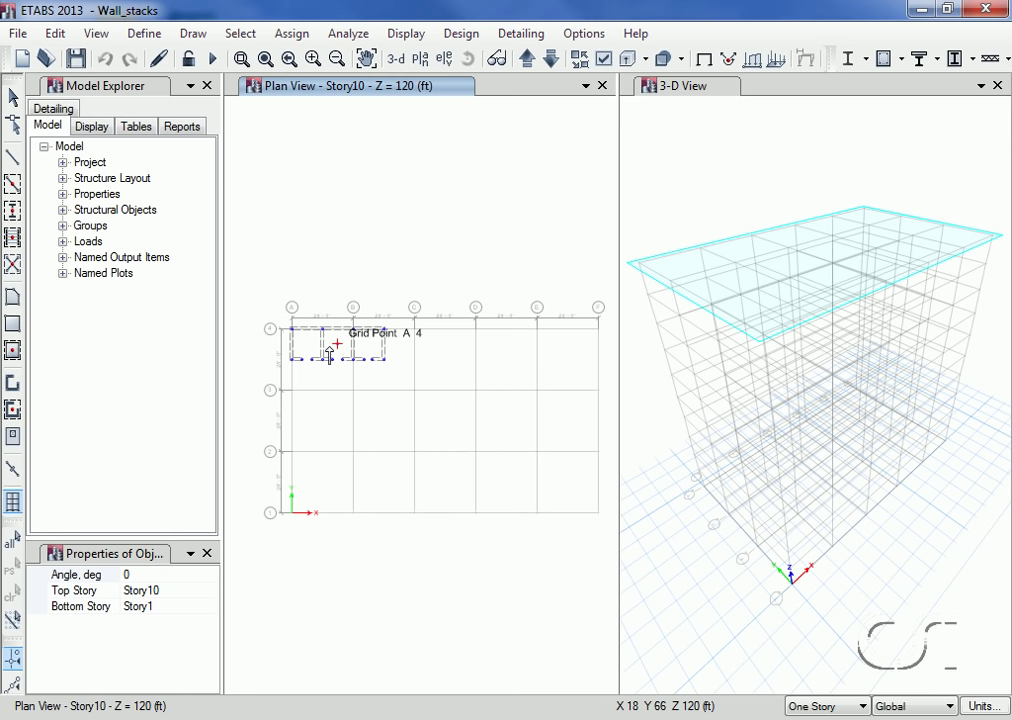
click(331, 354)
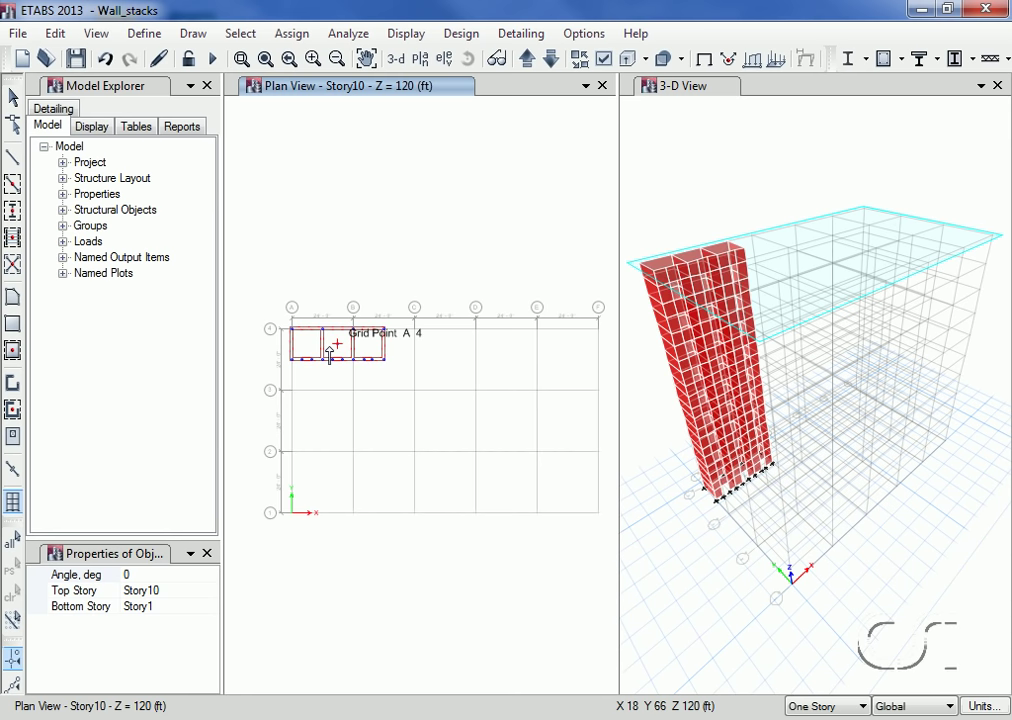
- Create a new wall stack using the L-shaped layout
click(195, 34)
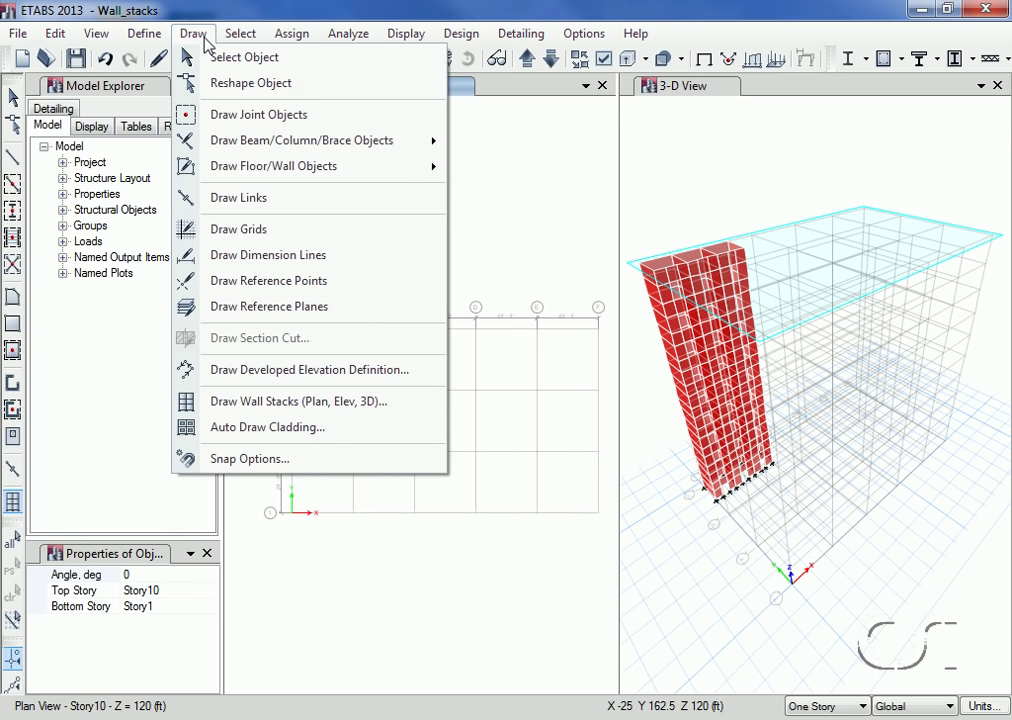
click(244, 401)
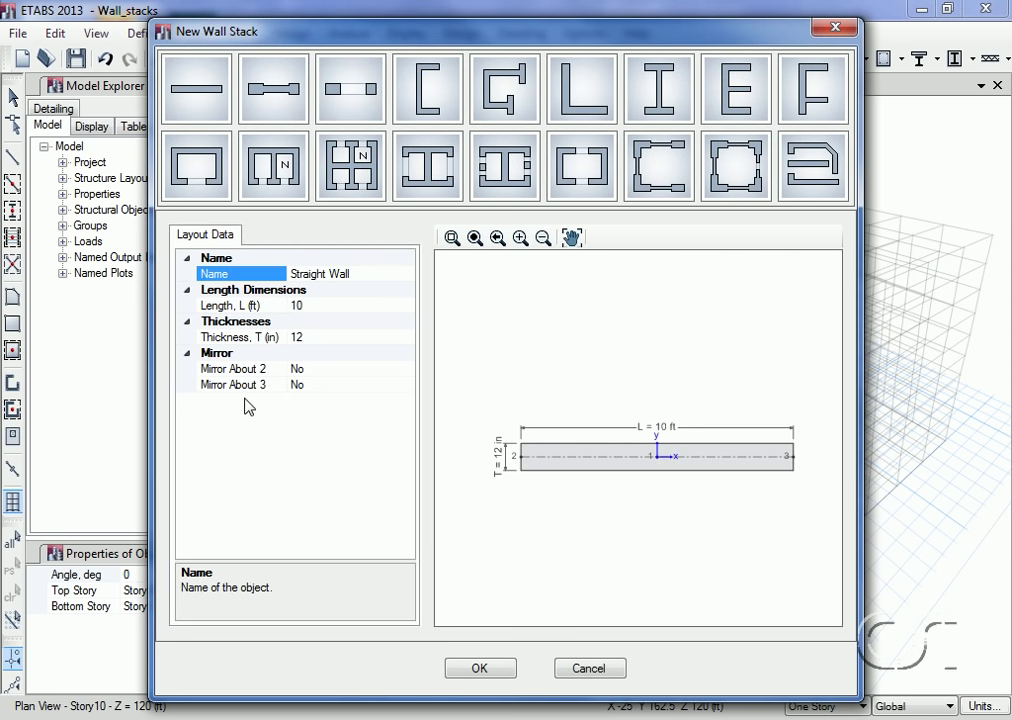
click(588, 96)
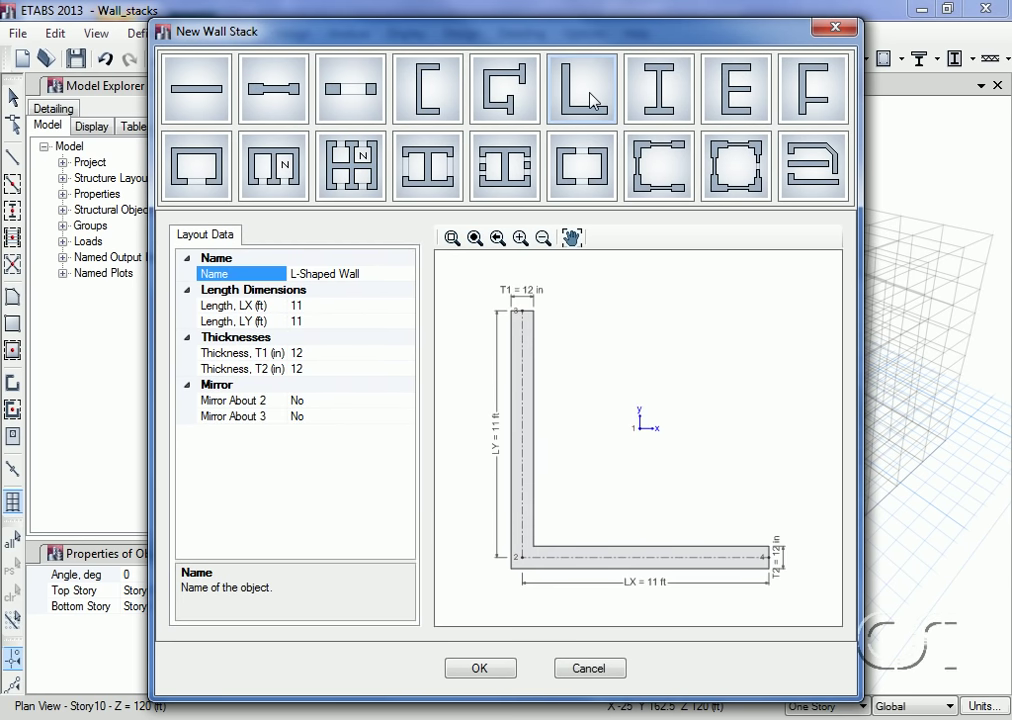
click(463, 671)
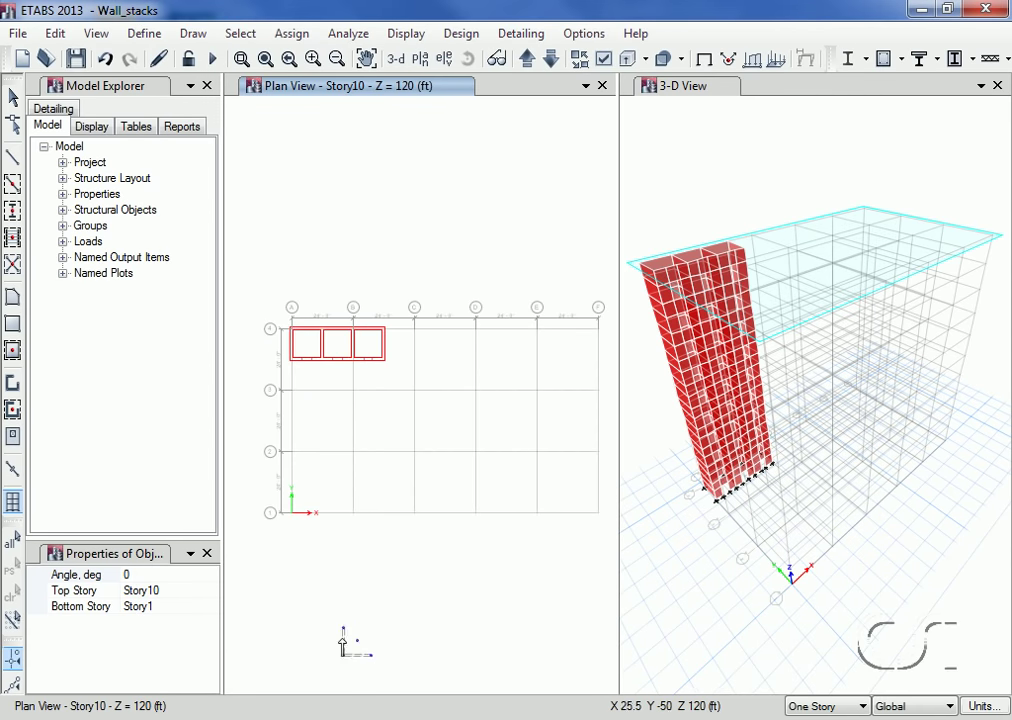
- Place the wall stack at F4, rotated 180° with Story7 as top story
click(139, 574)
text(18)
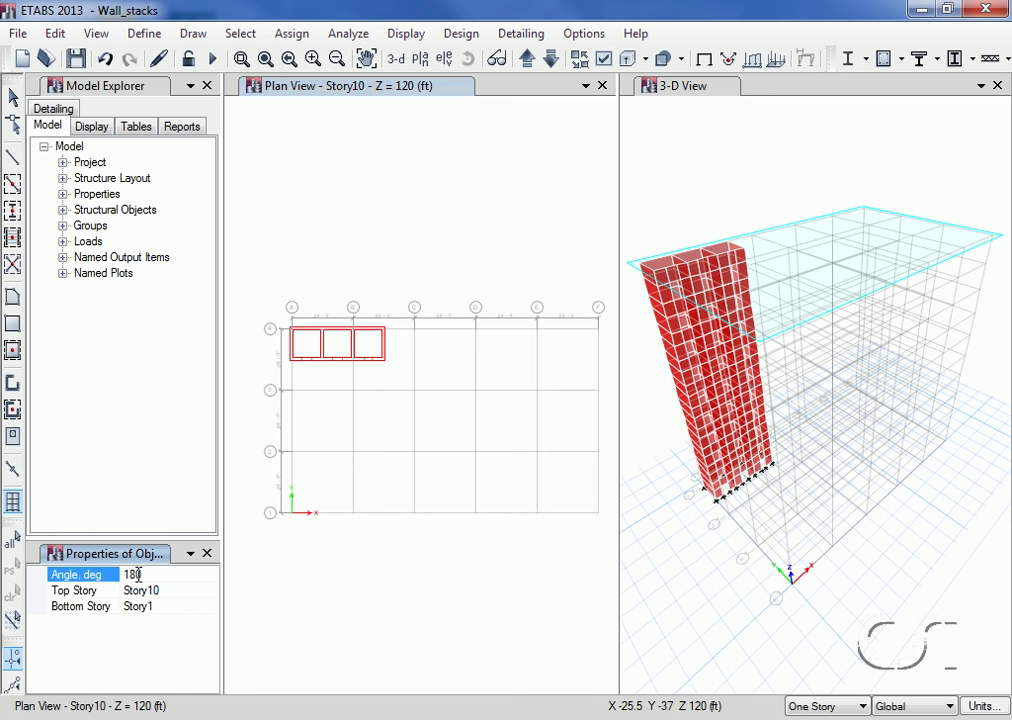
click(155, 591)
click(211, 595)
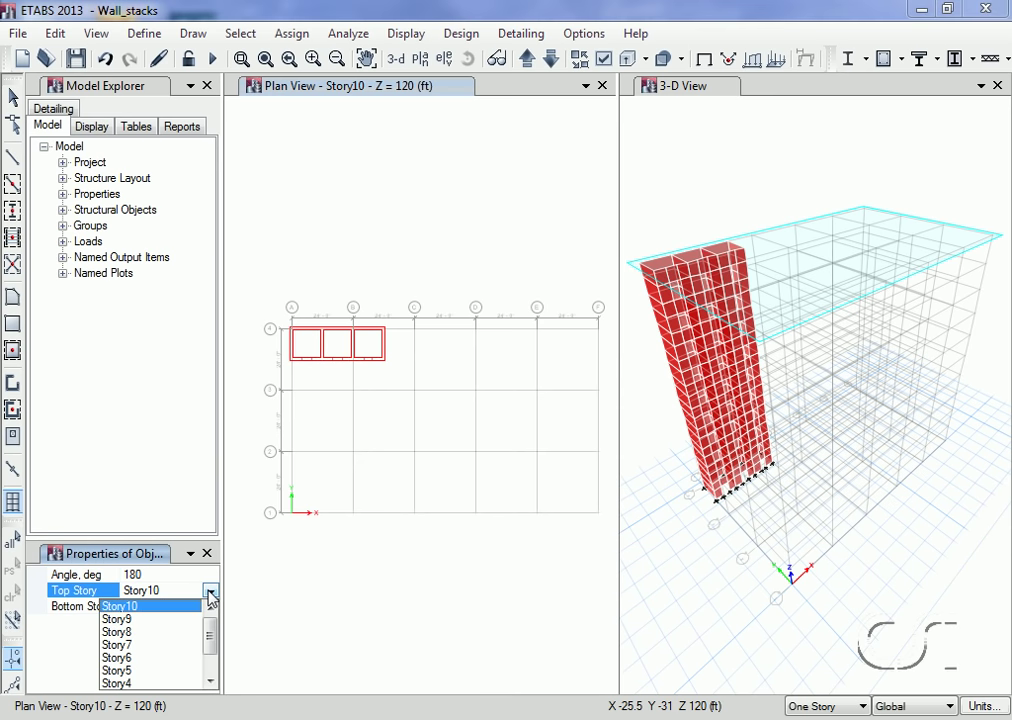
click(131, 645)
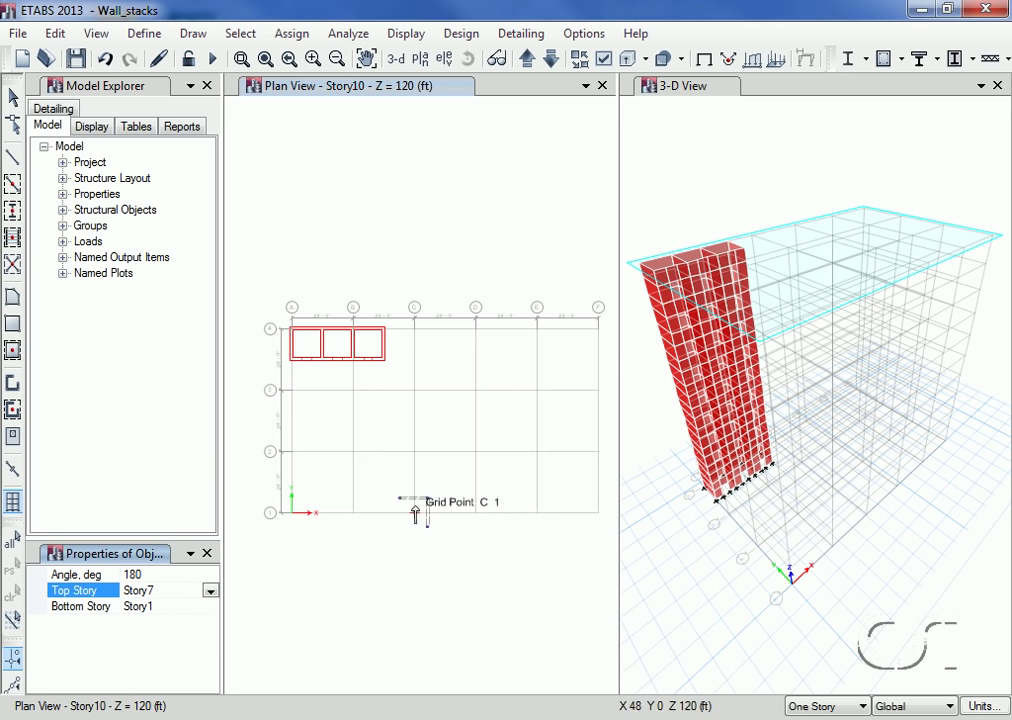
click(581, 352)
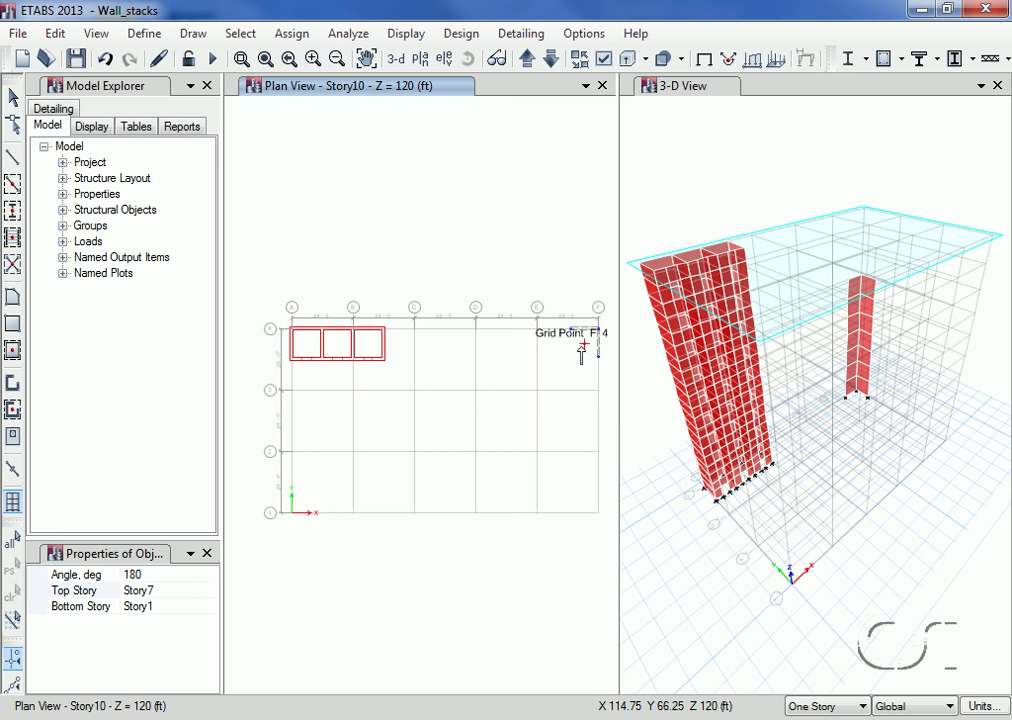
- Define an I-shaped wall stack with L1 = 5 ft and LY = 14 ft
click(202, 37)
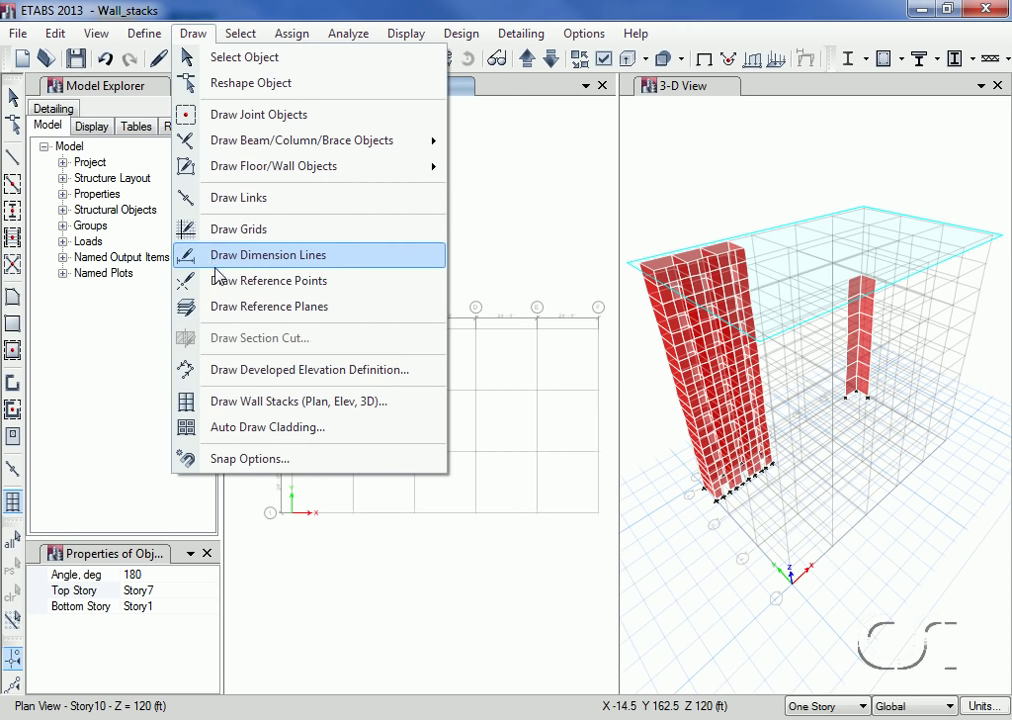
click(240, 400)
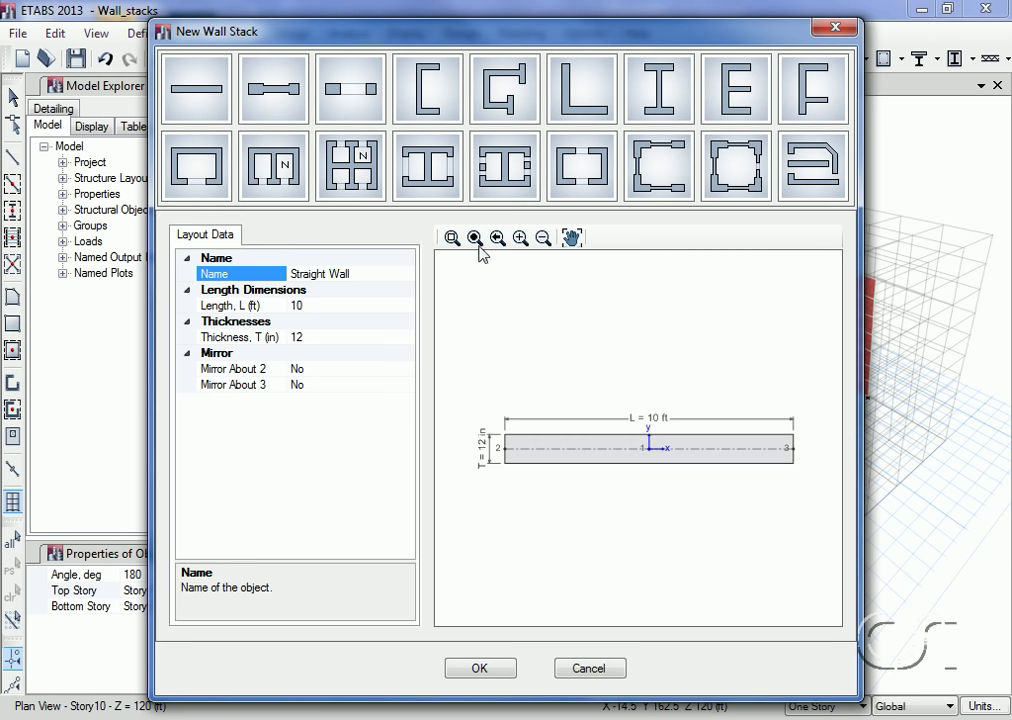
click(677, 104)
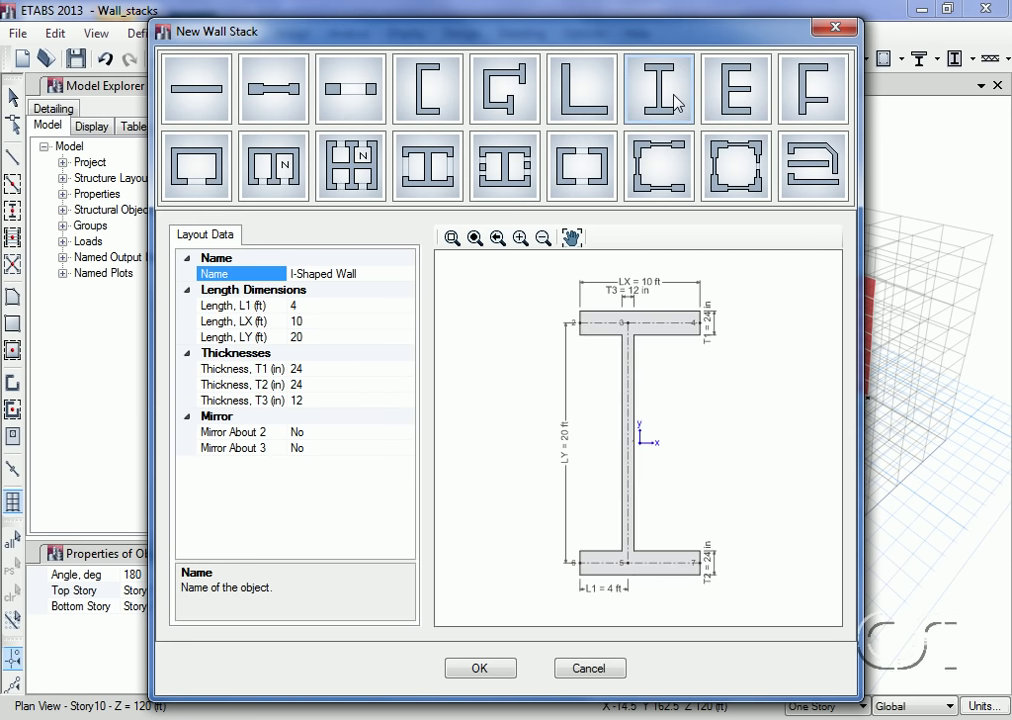
click(316, 305)
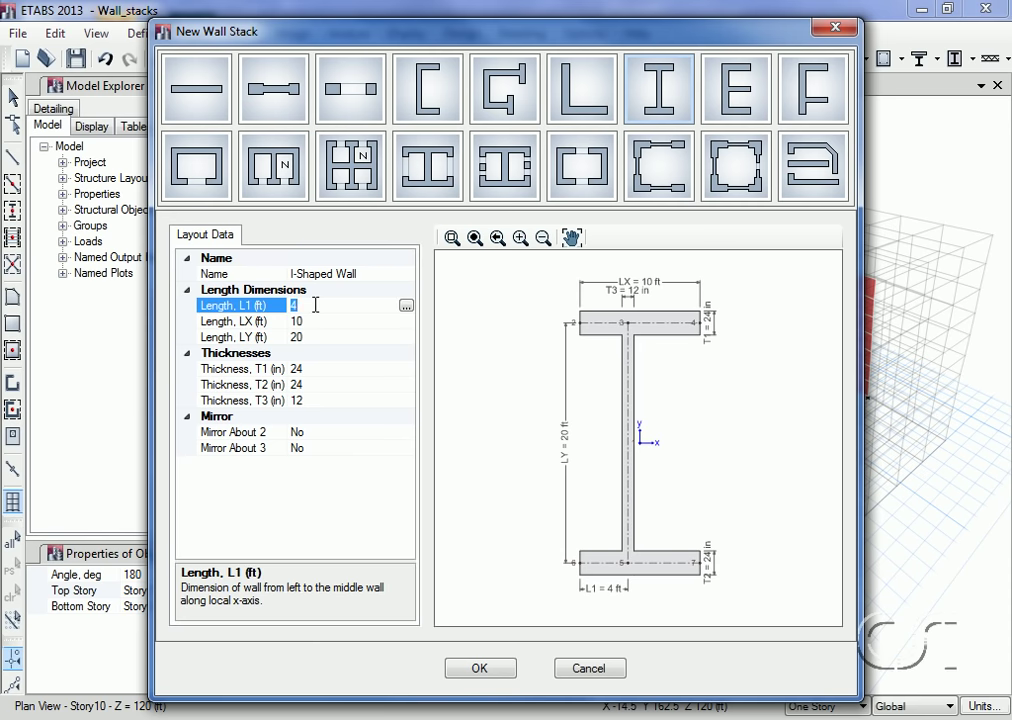
text(6)
key(BackSpace)
text(5)
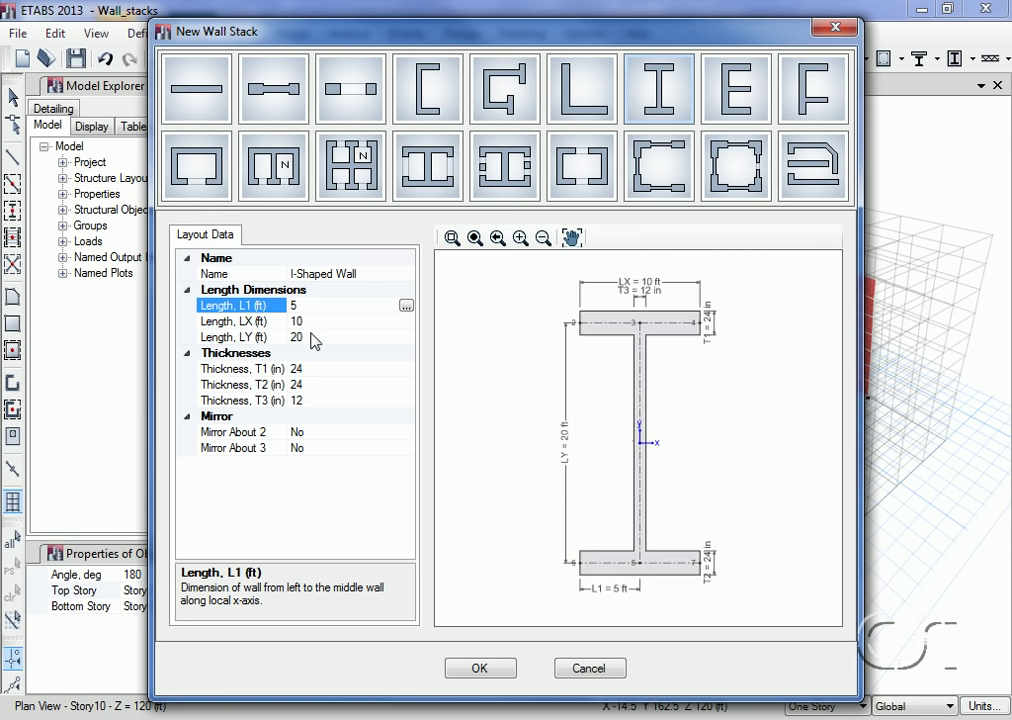
click(313, 337)
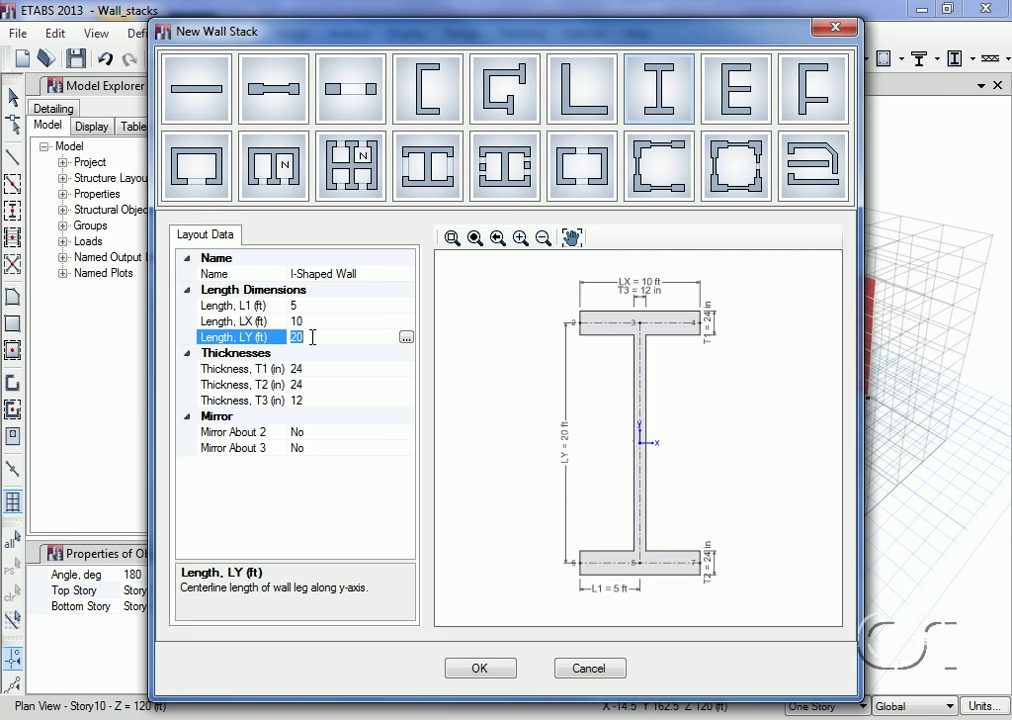
text(14)
key(Return)
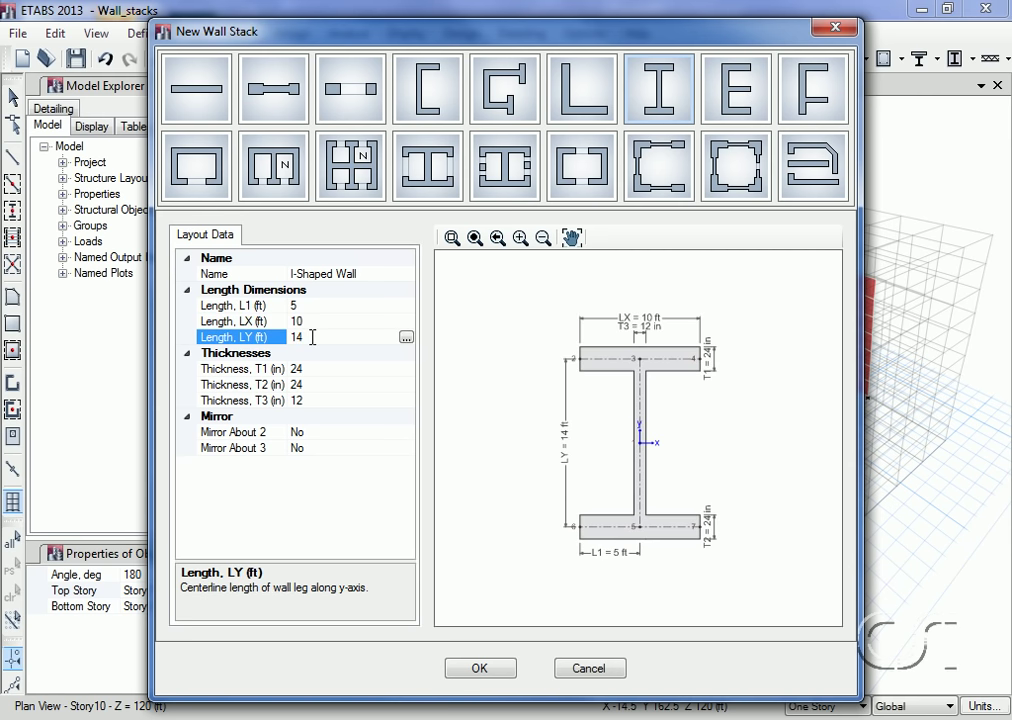
click(476, 668)
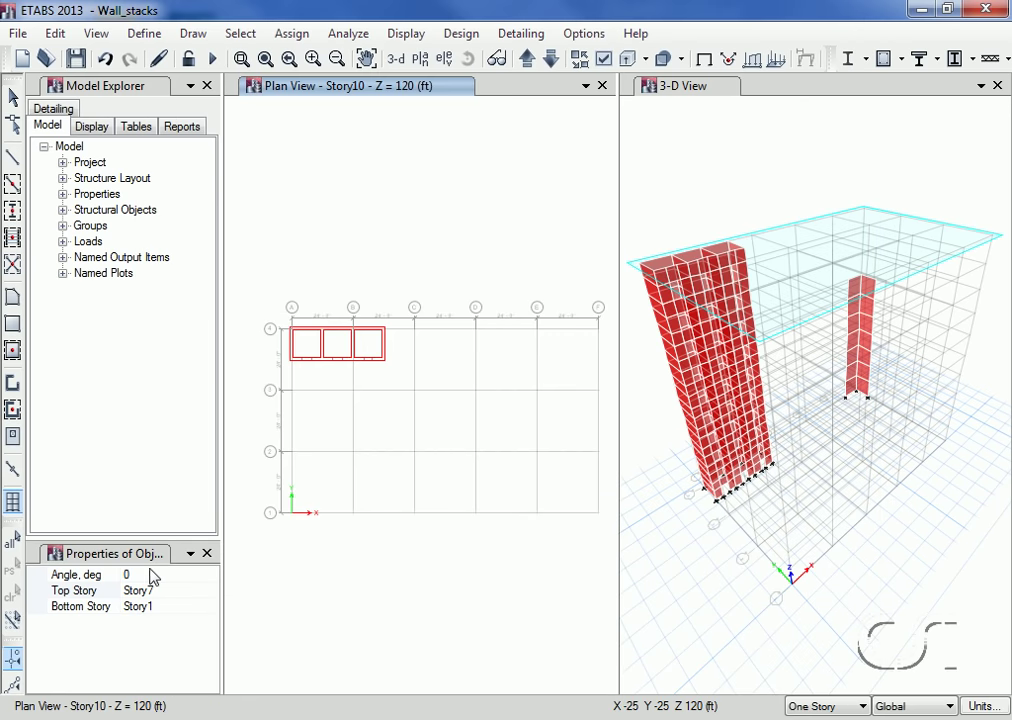
- Place the I-shaped stack mid-plan at 45° angle, topping out at Story5
click(133, 575)
text(45)
click(159, 590)
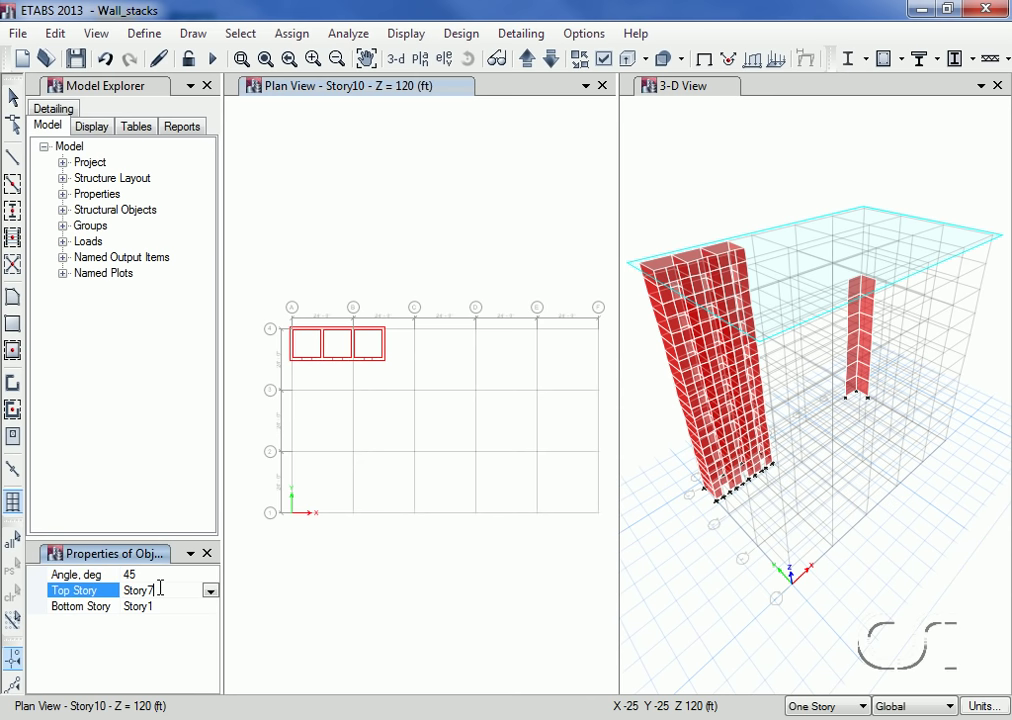
click(210, 591)
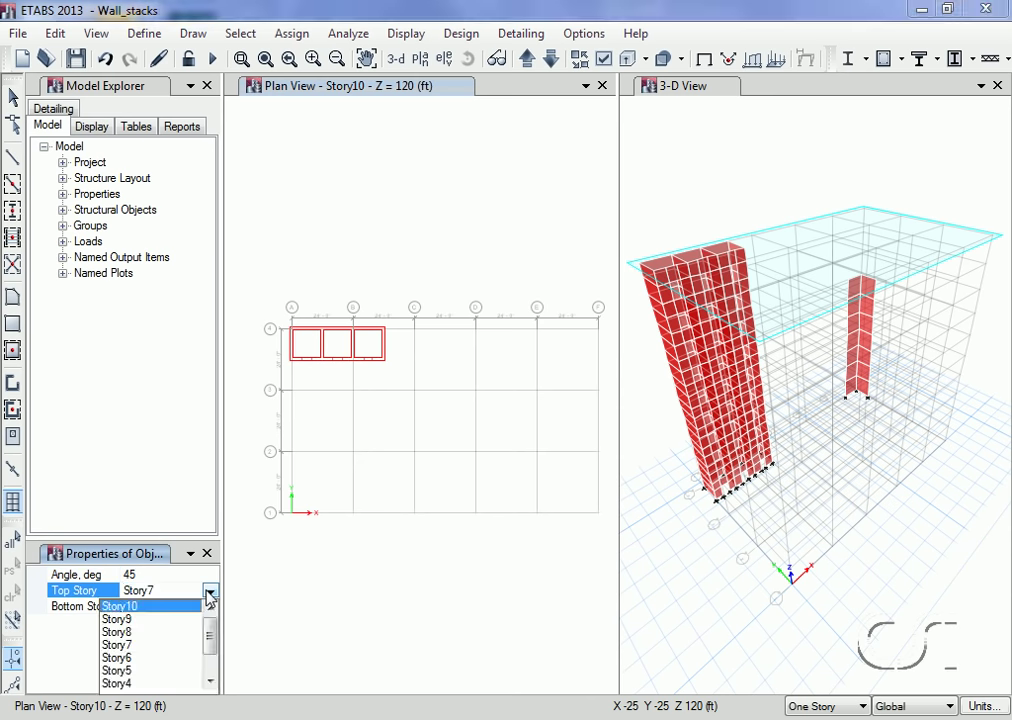
click(130, 670)
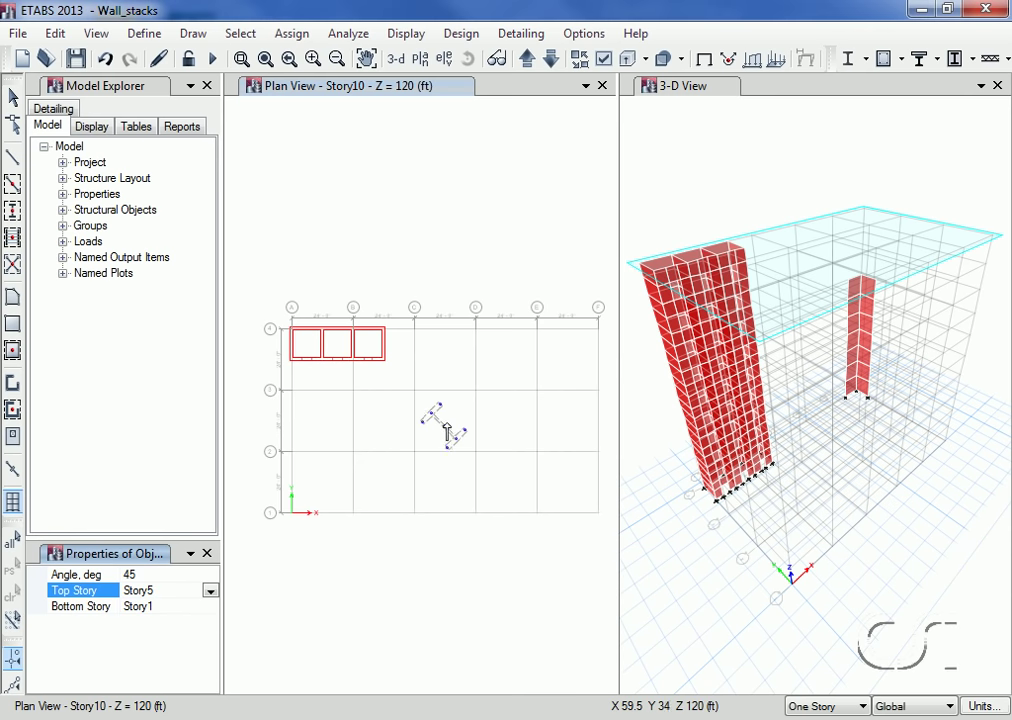
click(450, 425)
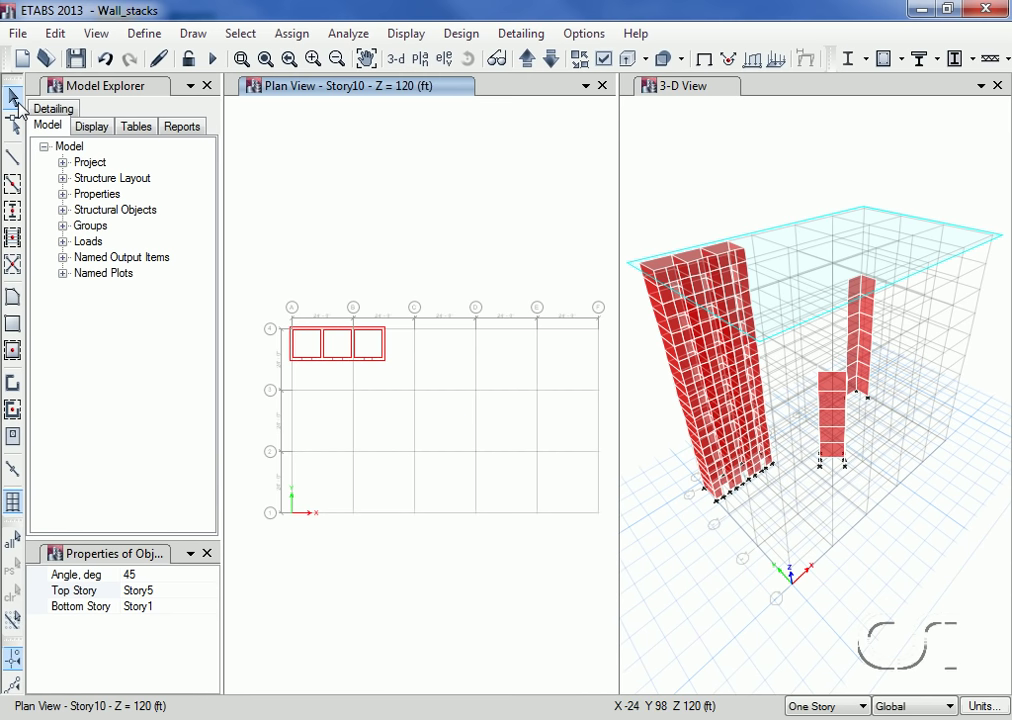
click(15, 101)
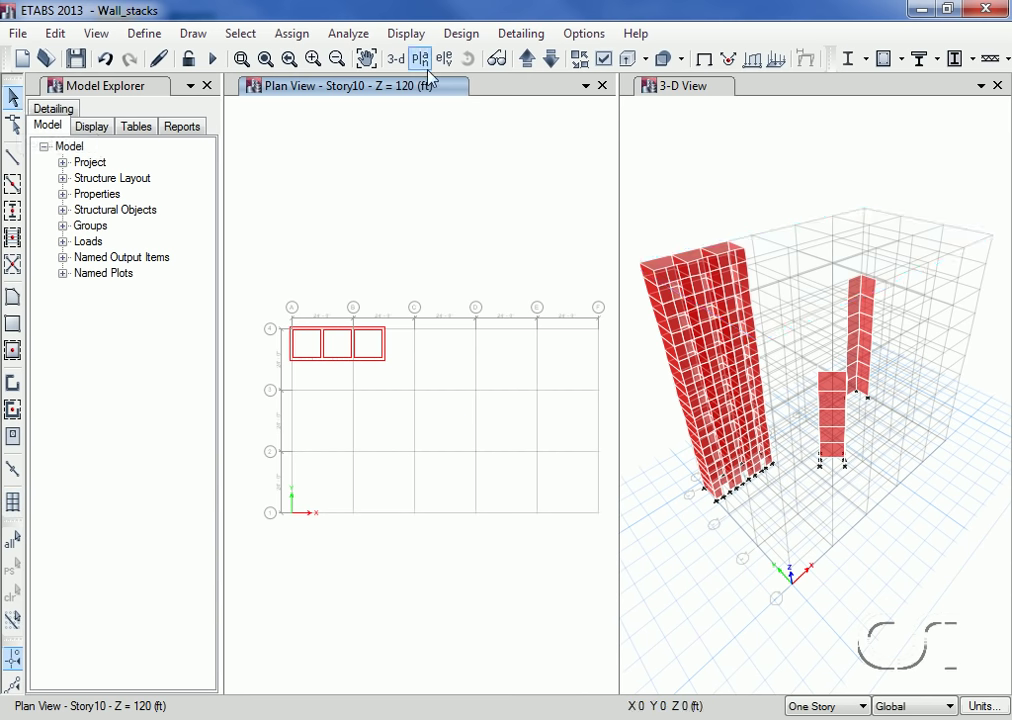
- Step the plan view down four stories
click(548, 60)
click(548, 60)
click(548, 61)
click(548, 61)
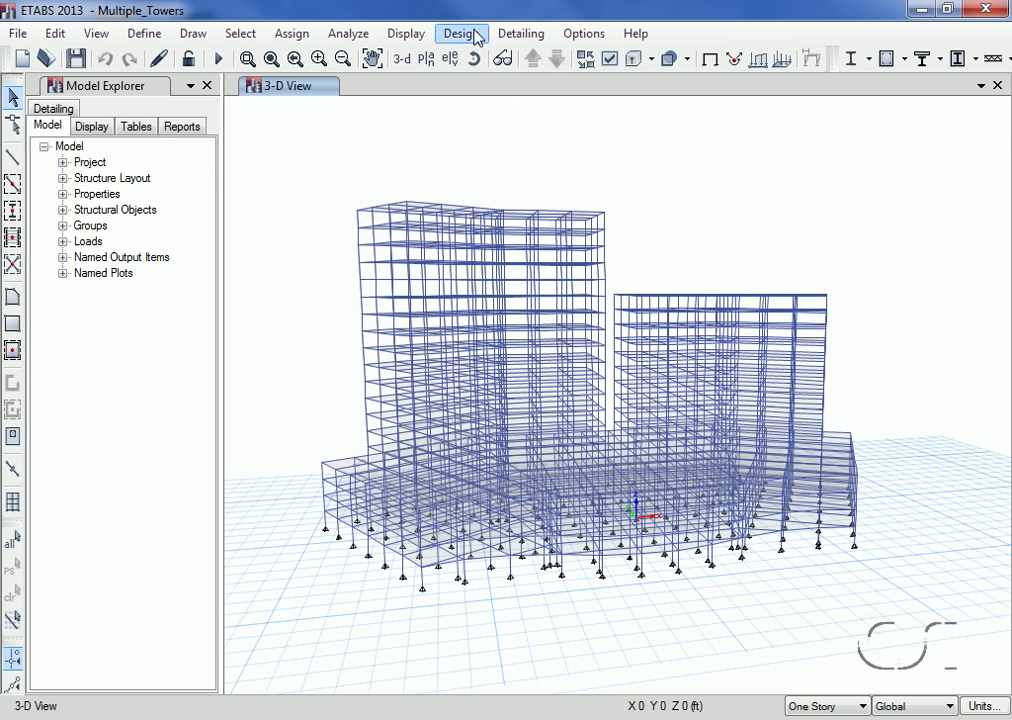
- Set Display Options to colour objects by Towers
click(588, 60)
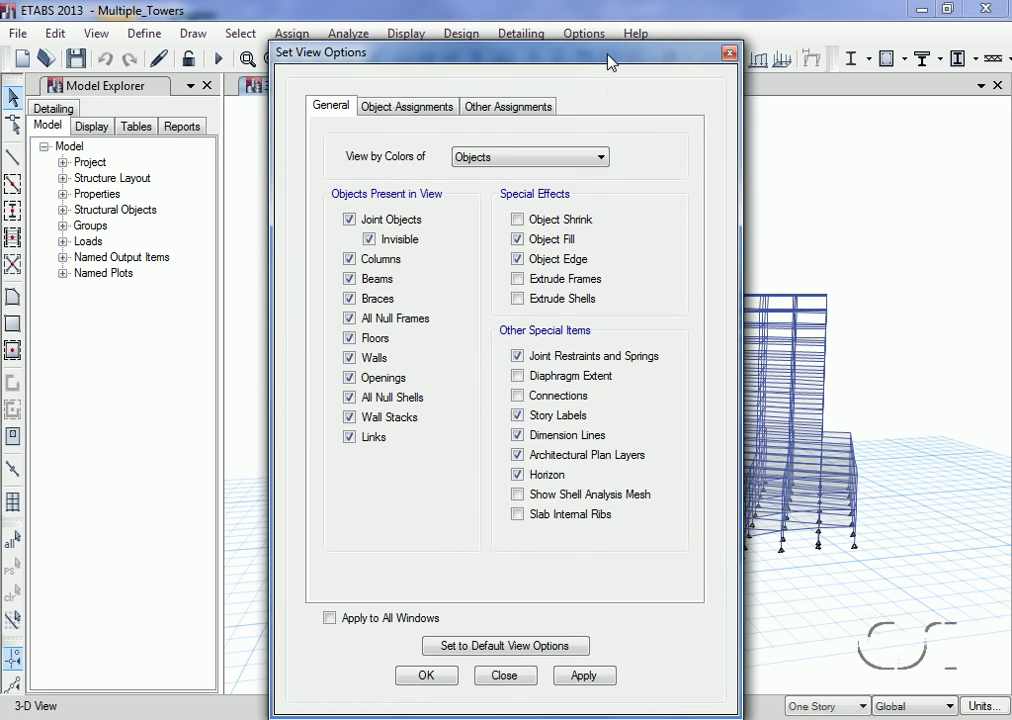
click(560, 158)
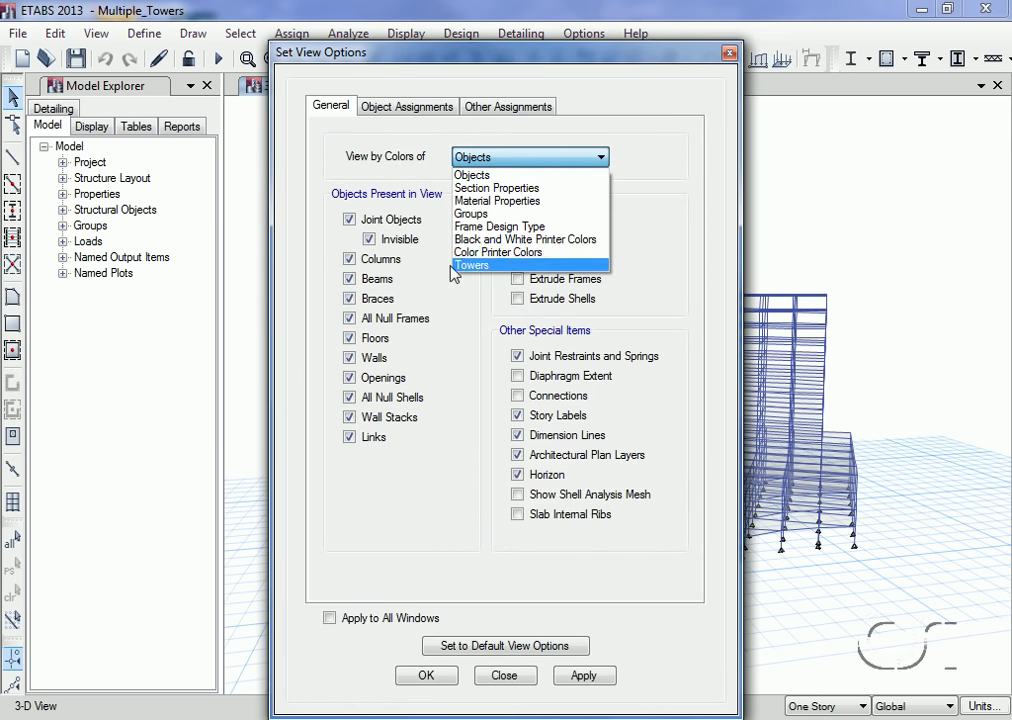
click(478, 266)
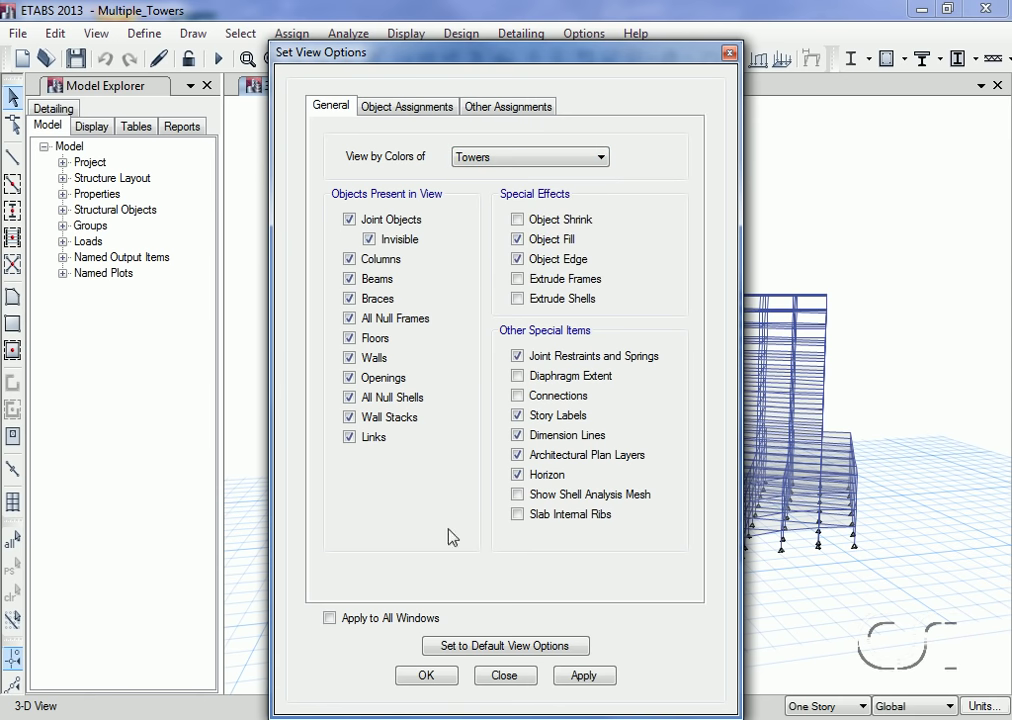
click(426, 677)
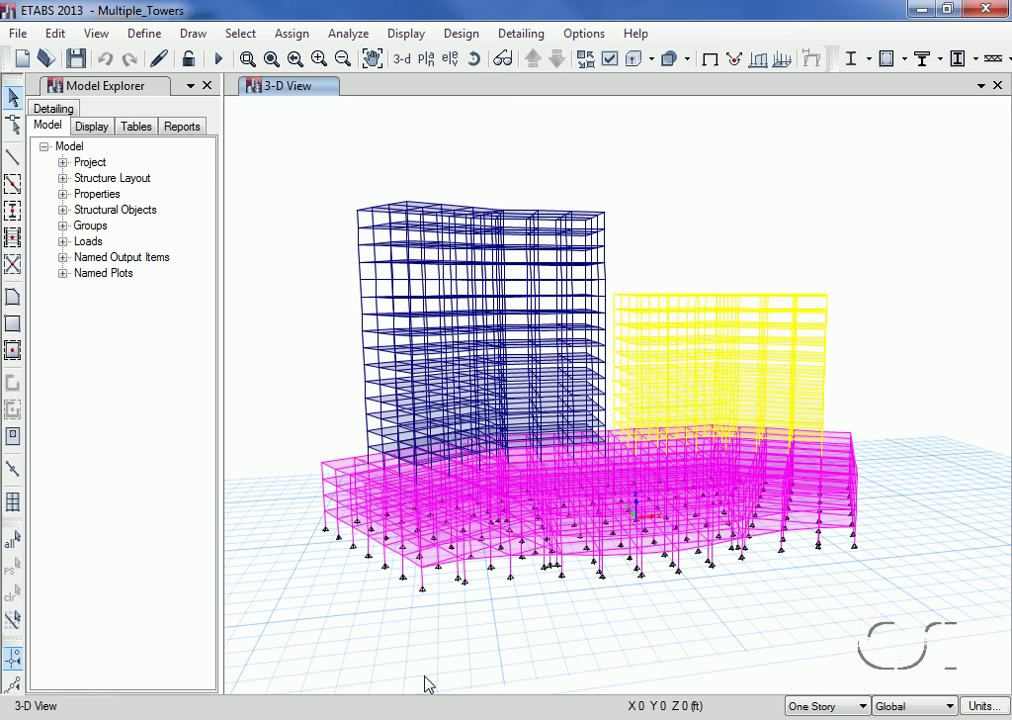
click(96, 34)
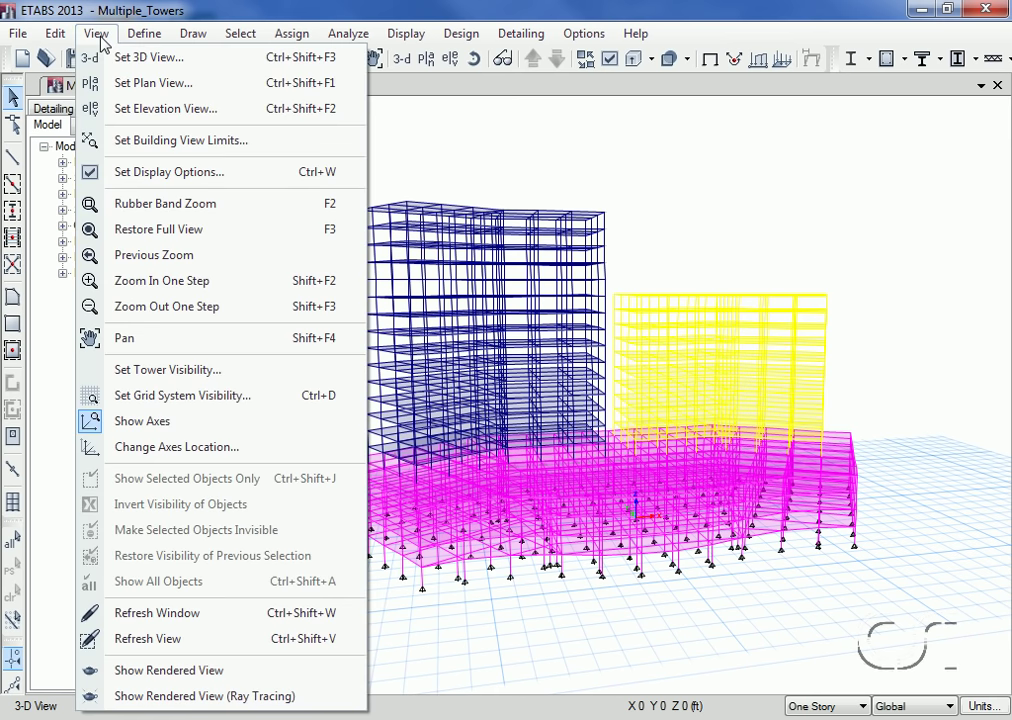
- Move towers T2 and T3 to Available Towers, leaving only T1 visible
click(214, 378)
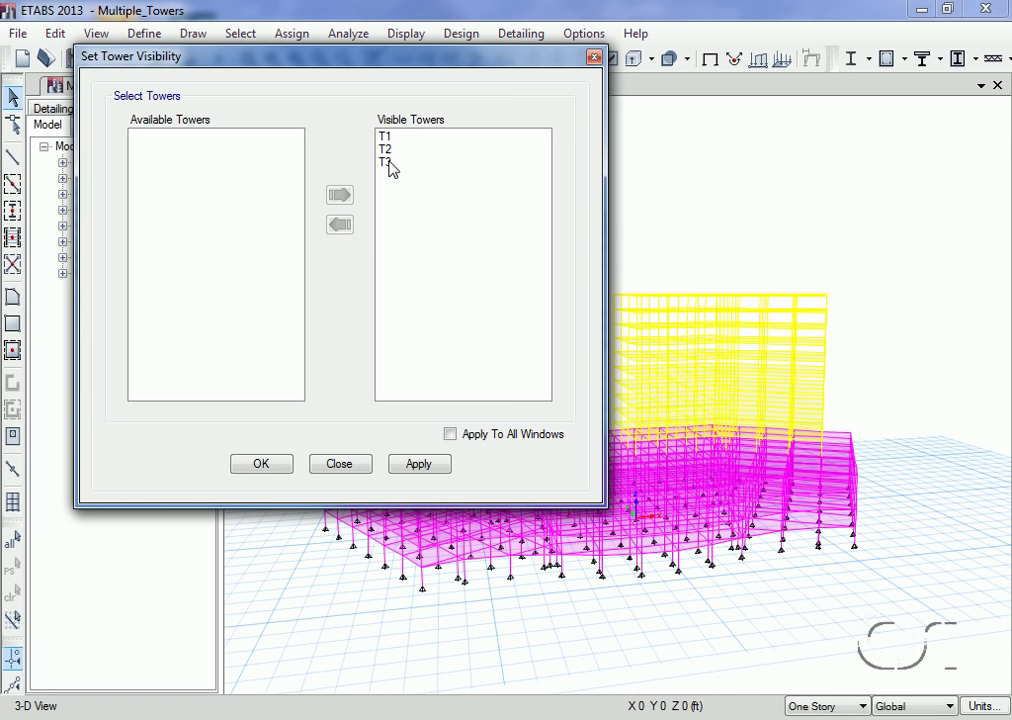
click(387, 151)
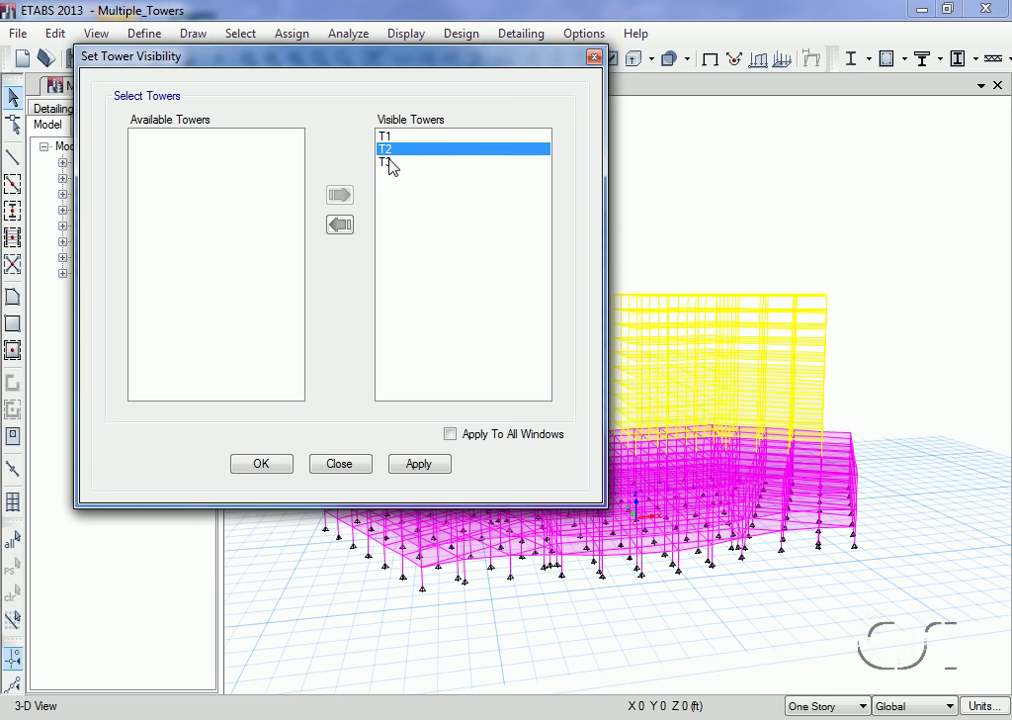
shift+click(390, 163)
click(339, 224)
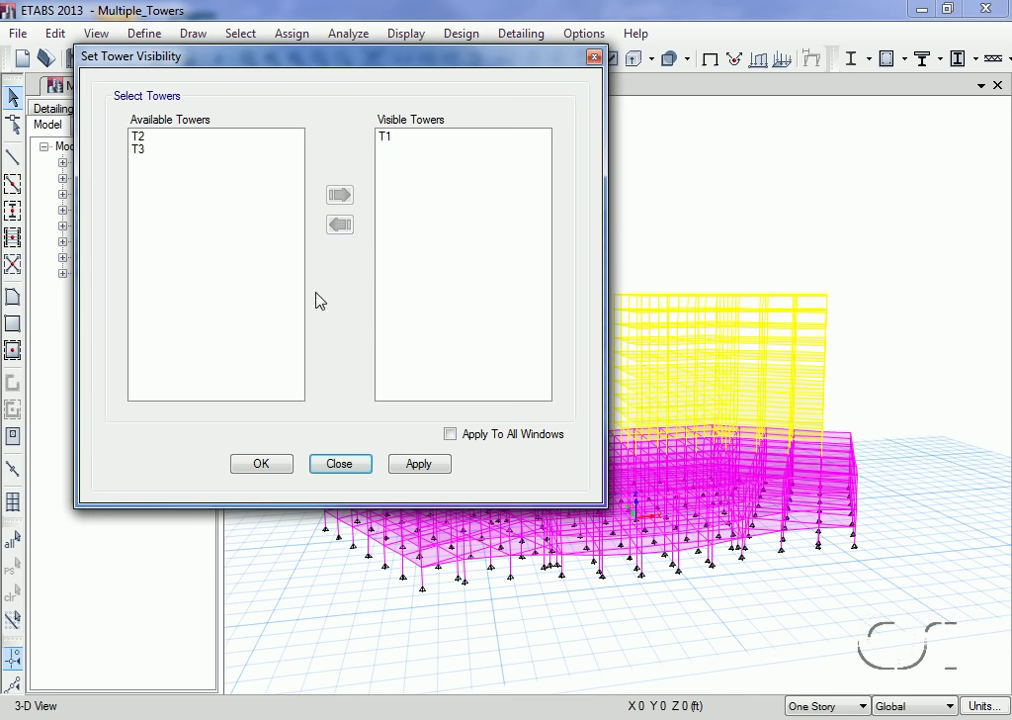
click(265, 462)
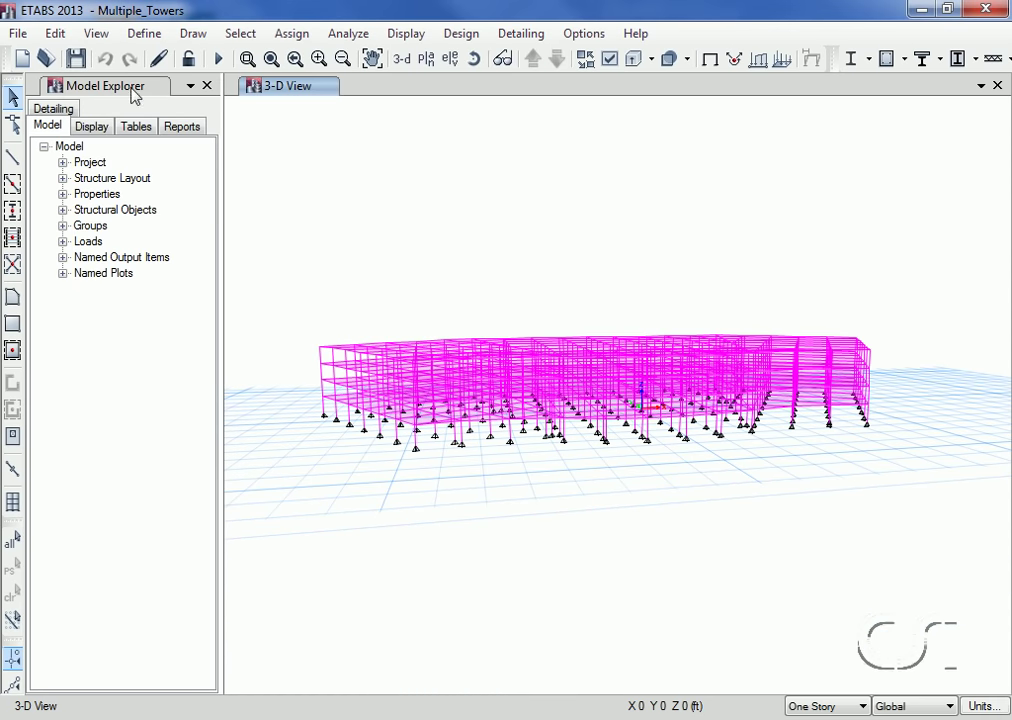
click(96, 34)
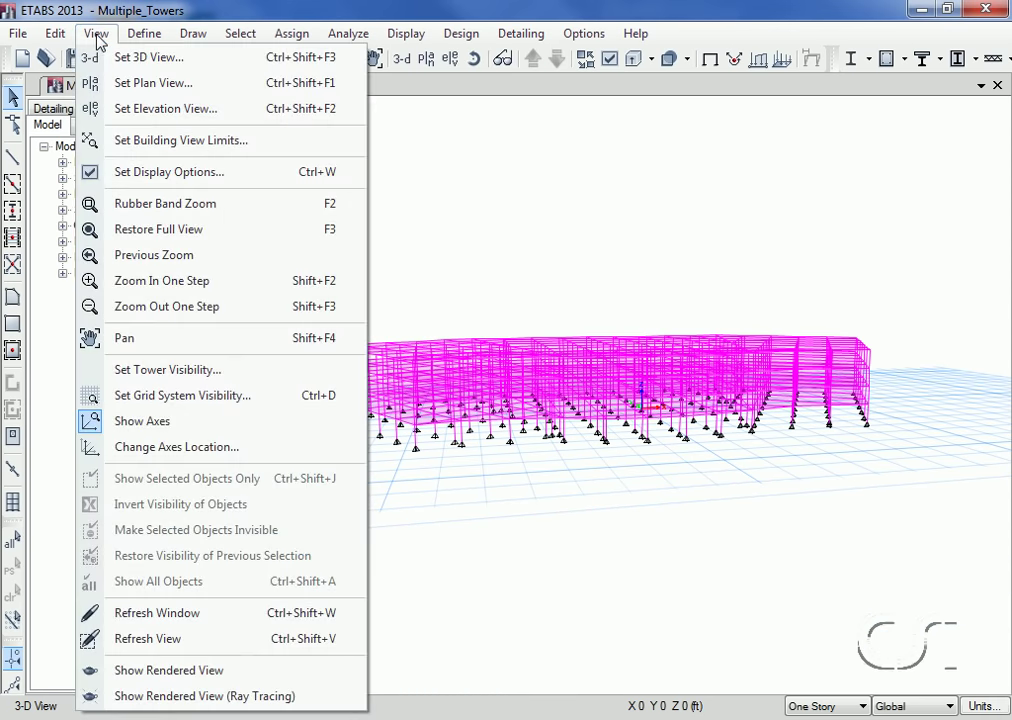